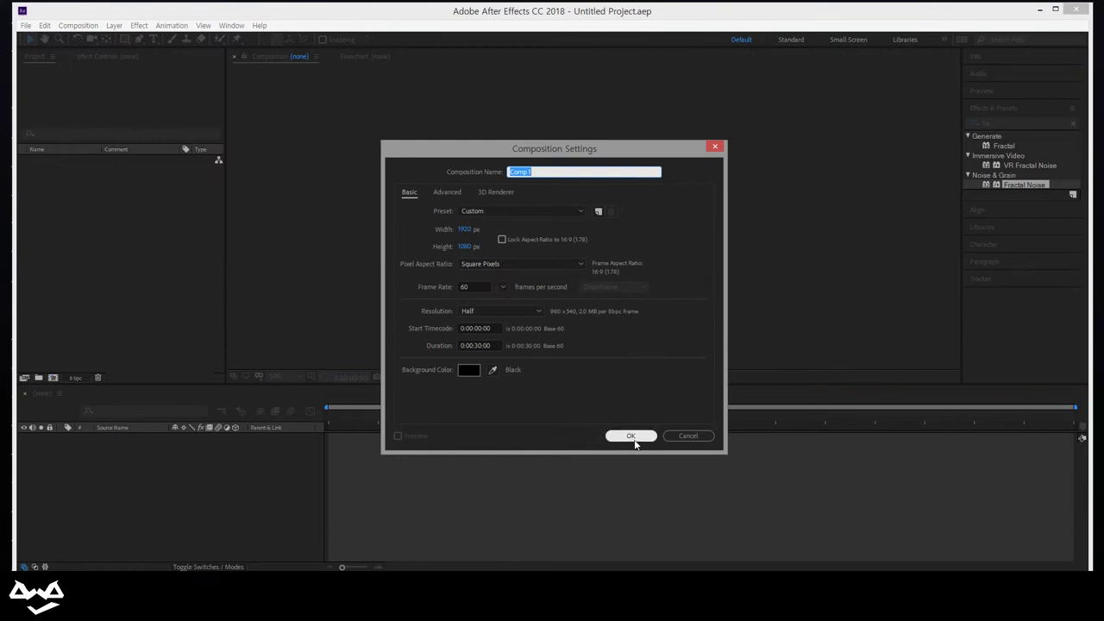
# Create a composition-size black solid named BG.
pyautogui.rightClick(236, 457)
pyautogui.moveTo(284, 460)
pyautogui.click(440, 495)
pyautogui.write('BG')
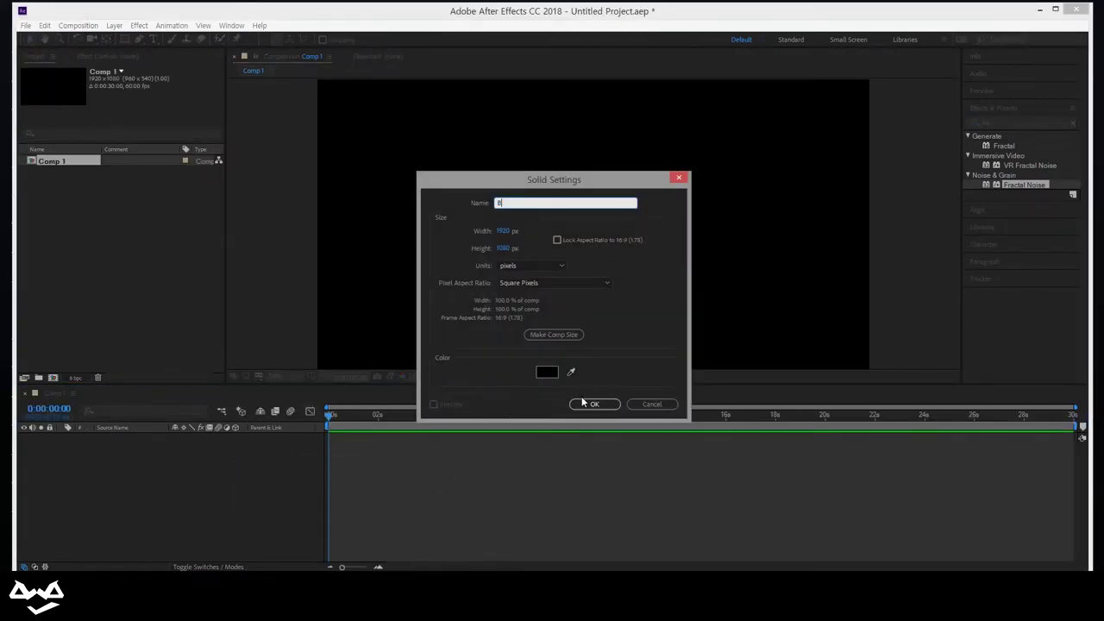
pyautogui.click(593, 404)
# Add a second black solid above BG and give it a Fractal Noise effect with Contrast 356.
pyautogui.rightClick(252, 474)
pyautogui.moveTo(345, 348)
pyautogui.click(427, 376)
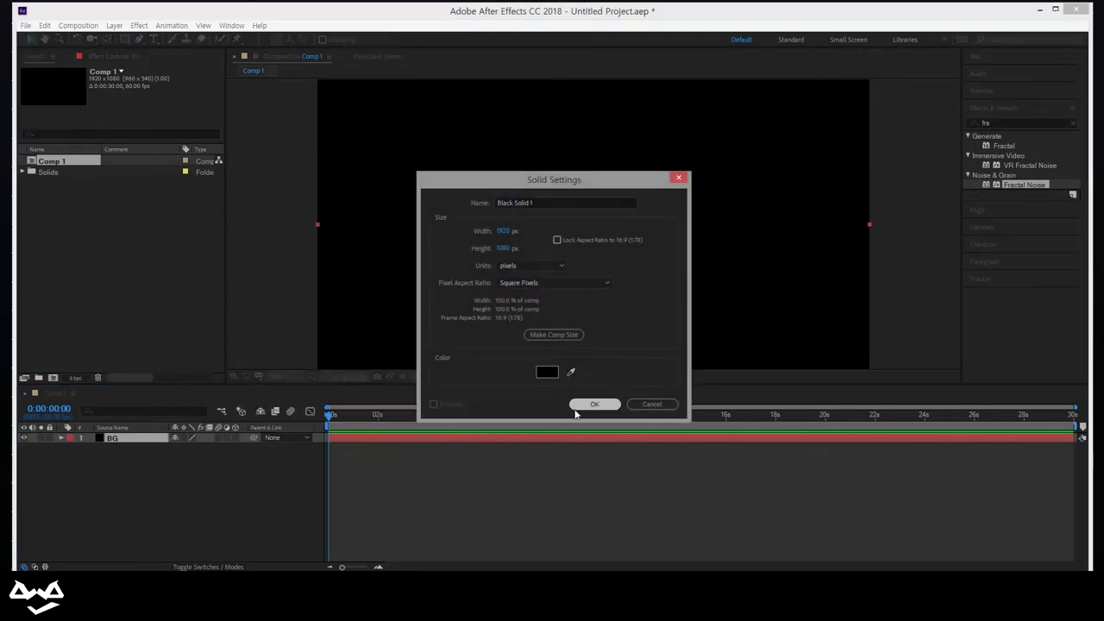
pyautogui.click(595, 404)
pyautogui.moveTo(128, 445); pyautogui.dragTo(130, 440)
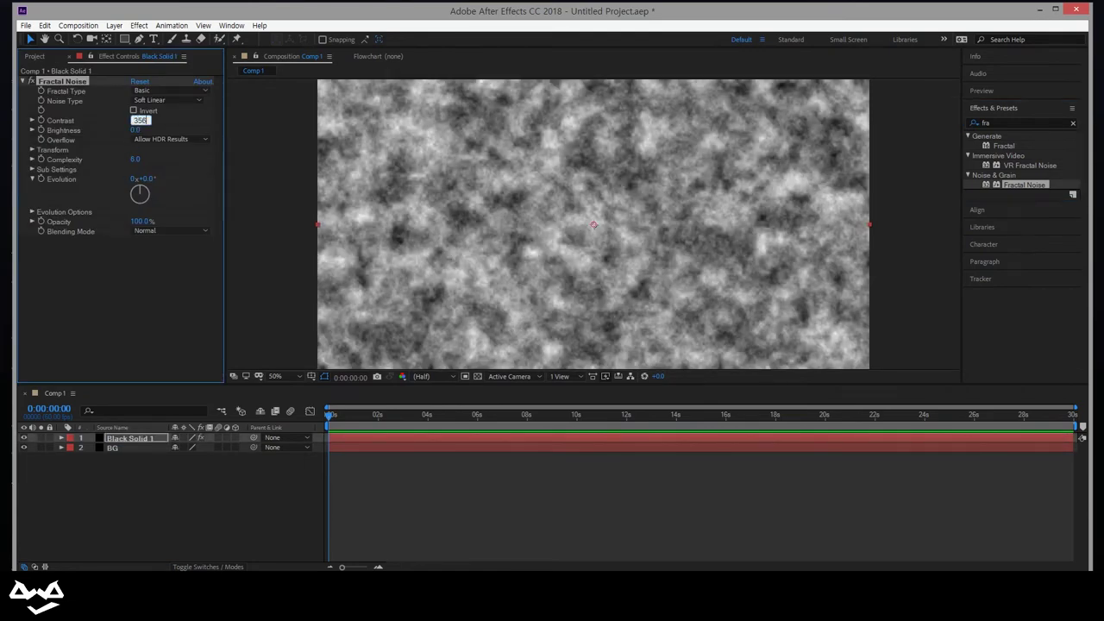
pyautogui.press('Return')
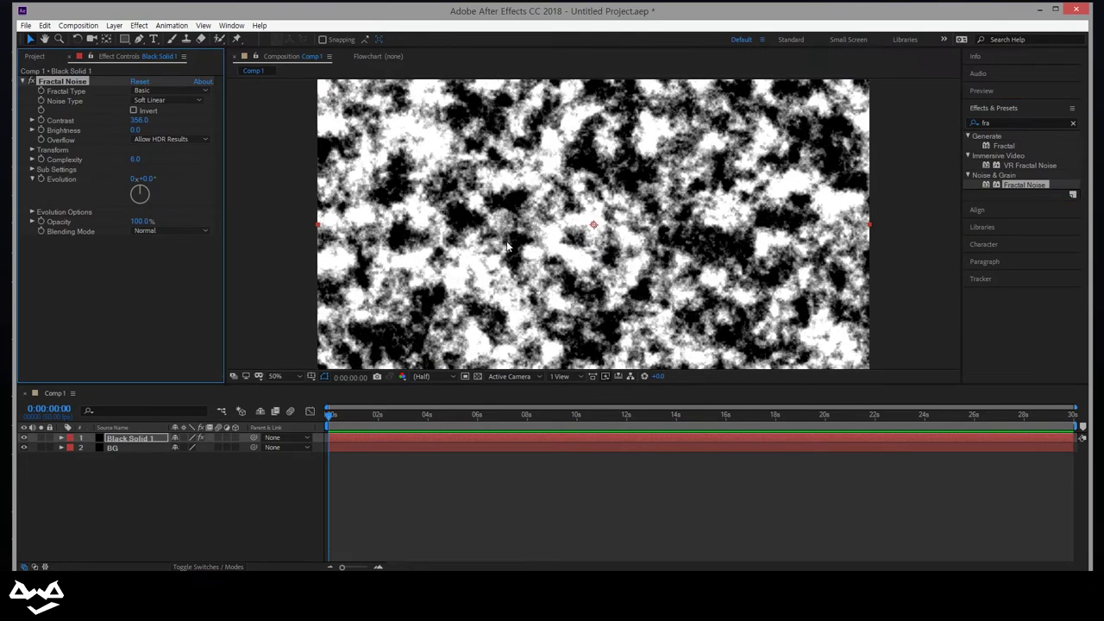
# Keyframe the Fractal Noise Evolution to 30° at 0:00:09:09.
pyautogui.moveTo(321, 428); pyautogui.dragTo(546, 430)
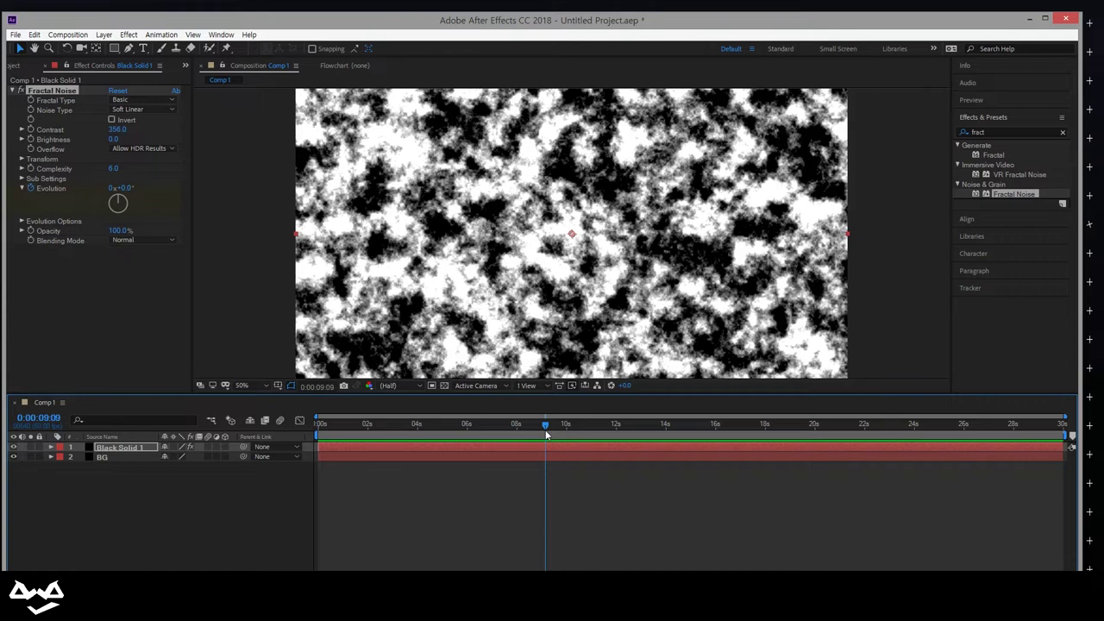
pyautogui.click(125, 189)
pyautogui.write('30')
pyautogui.press('Return')
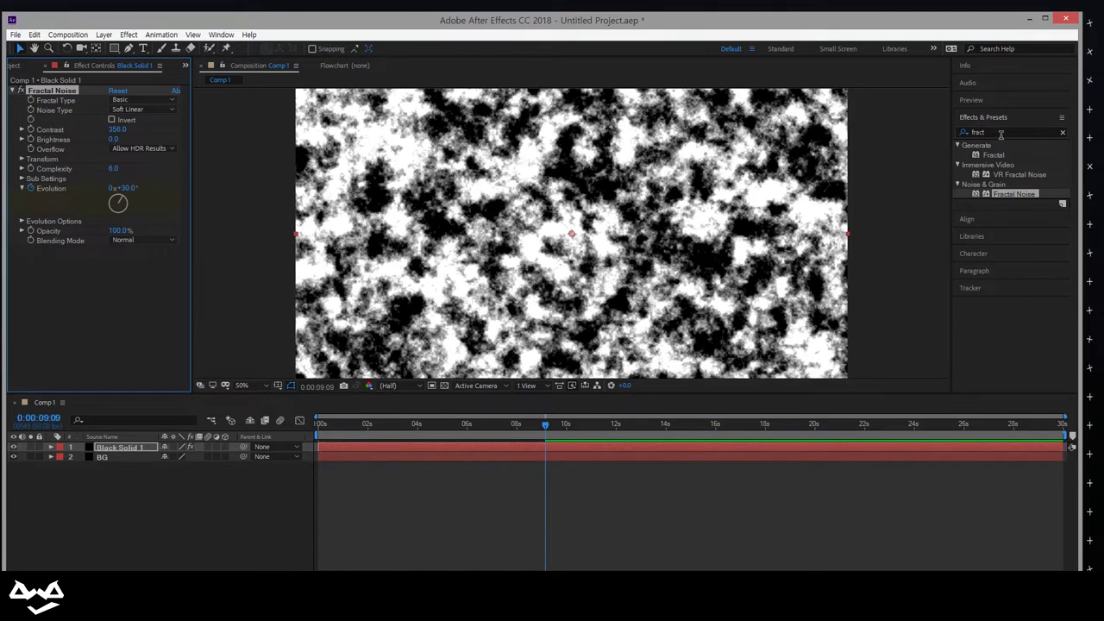
# Find the Mosaic effect and apply it to the Fractal Noise solid.
pyautogui.click(969, 131)
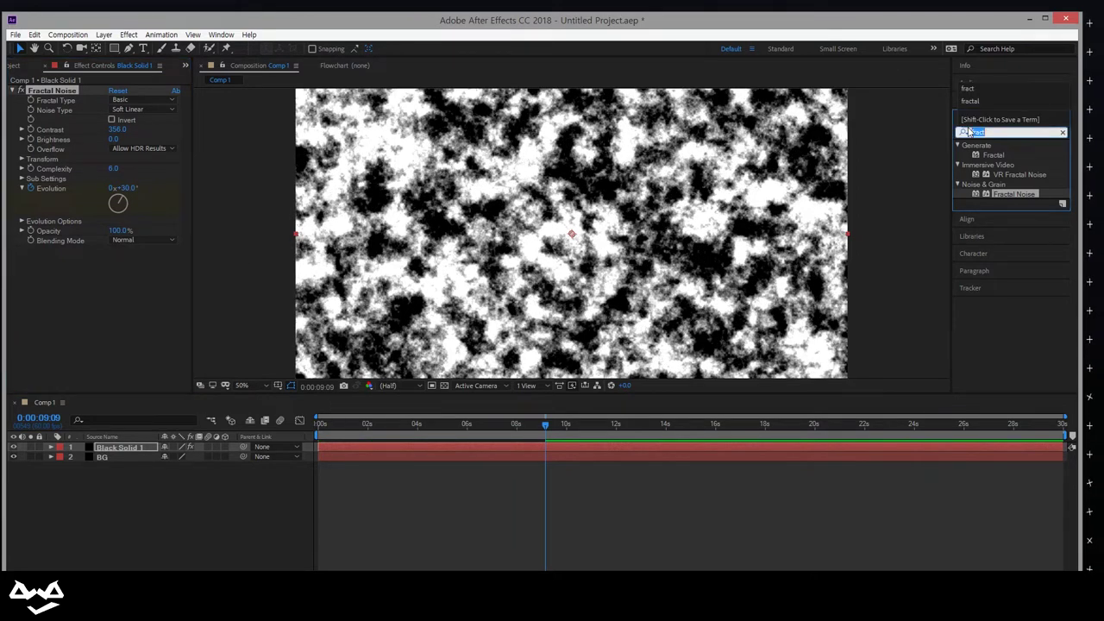
pyautogui.write('mosaic')
pyautogui.moveTo(993, 154); pyautogui.dragTo(90, 316)
# Try Mosaic horizontal block counts of 50 and 40 on the noise solid.
pyautogui.moveTo(111, 260); pyautogui.dragTo(119, 260)
pyautogui.click(117, 259)
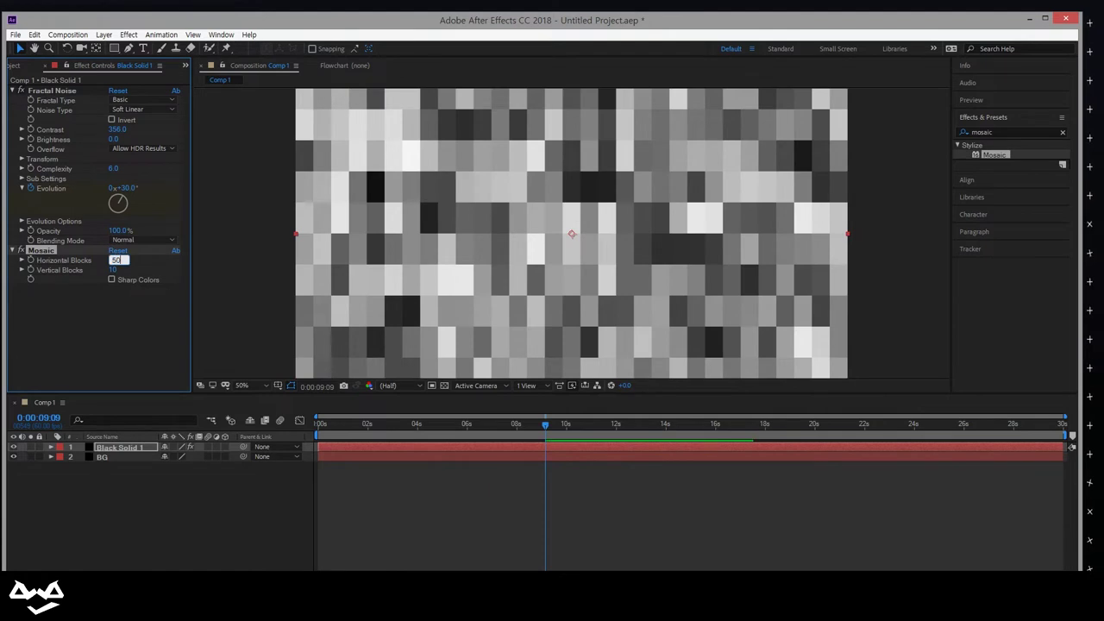
pyautogui.press('Return')
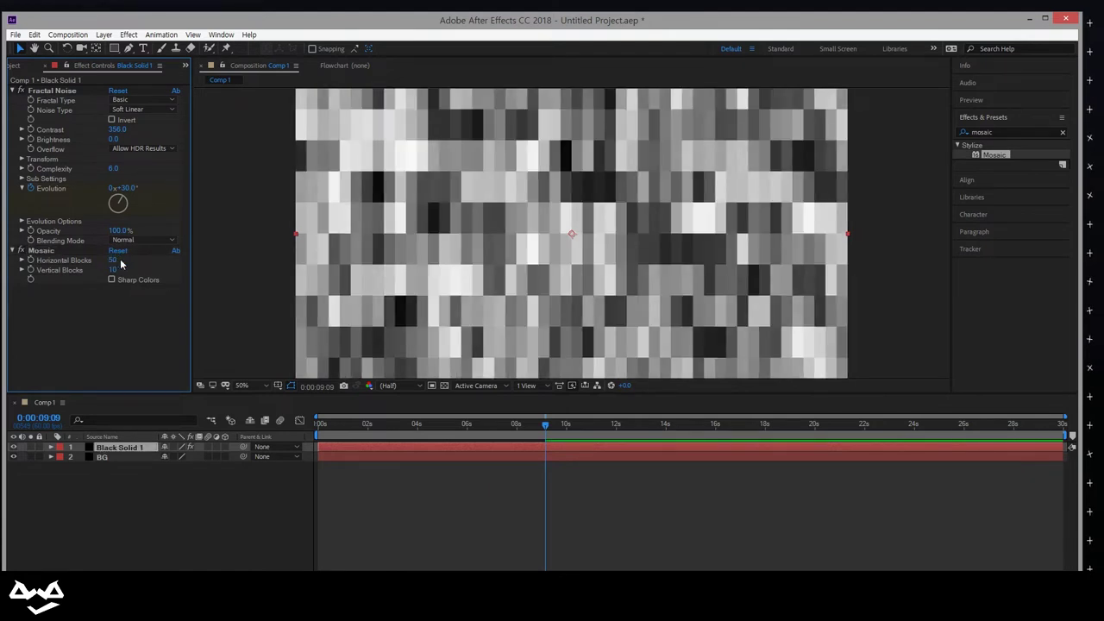
pyautogui.click(120, 259)
pyautogui.write('40')
pyautogui.press('Return')
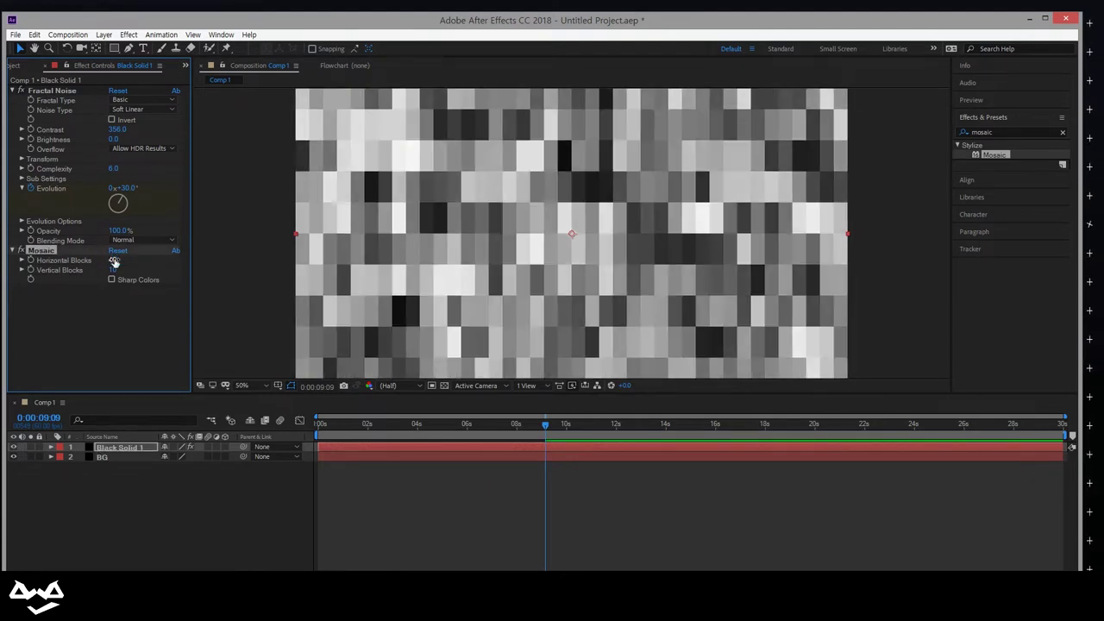
# Set the Mosaic effect to 45 horizontal blocks and 30 vertical blocks.
pyautogui.press('Return')
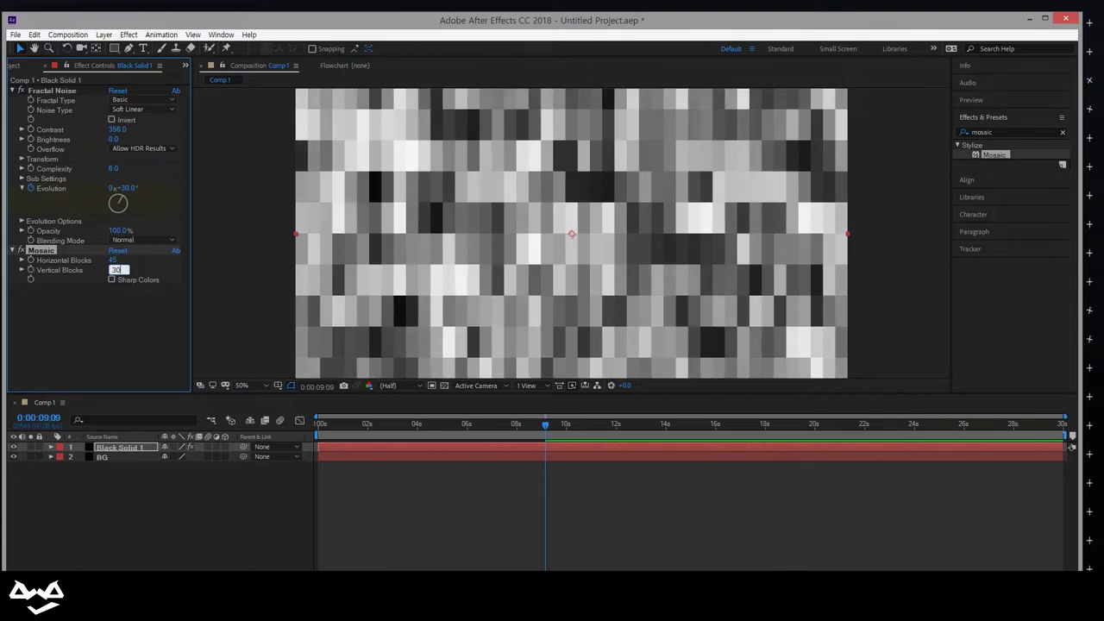
pyautogui.write('30')
pyautogui.press('Return')
# Reselect the noise solid and set its Mosaic vertical blocks to 20.
pyautogui.hotkey('ctrl', 'Down')
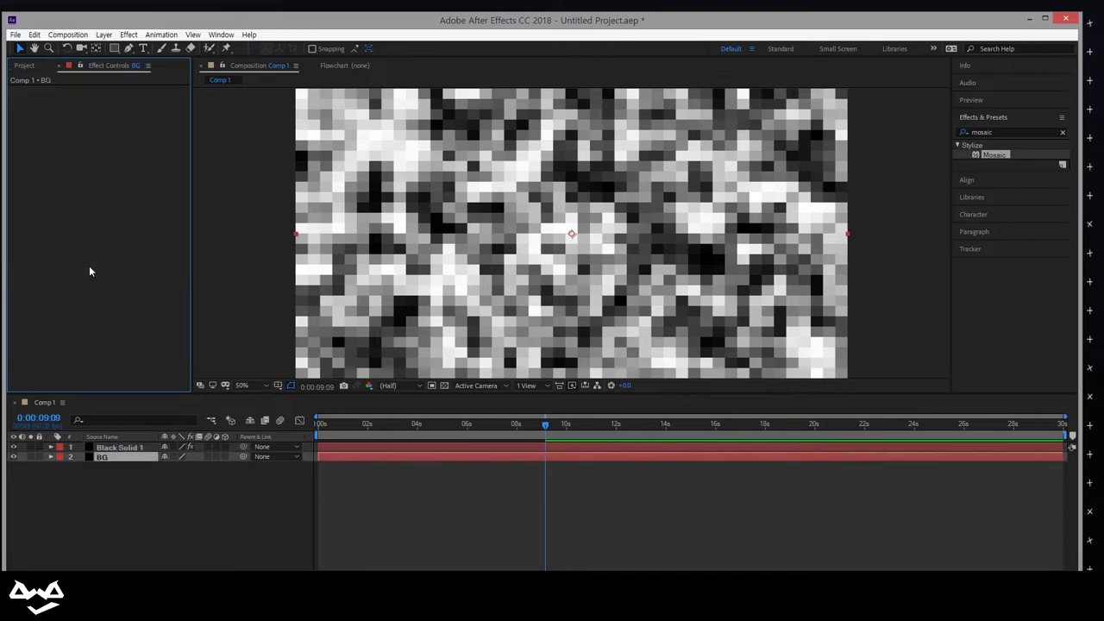
pyautogui.hotkey('ctrl', 'Up')
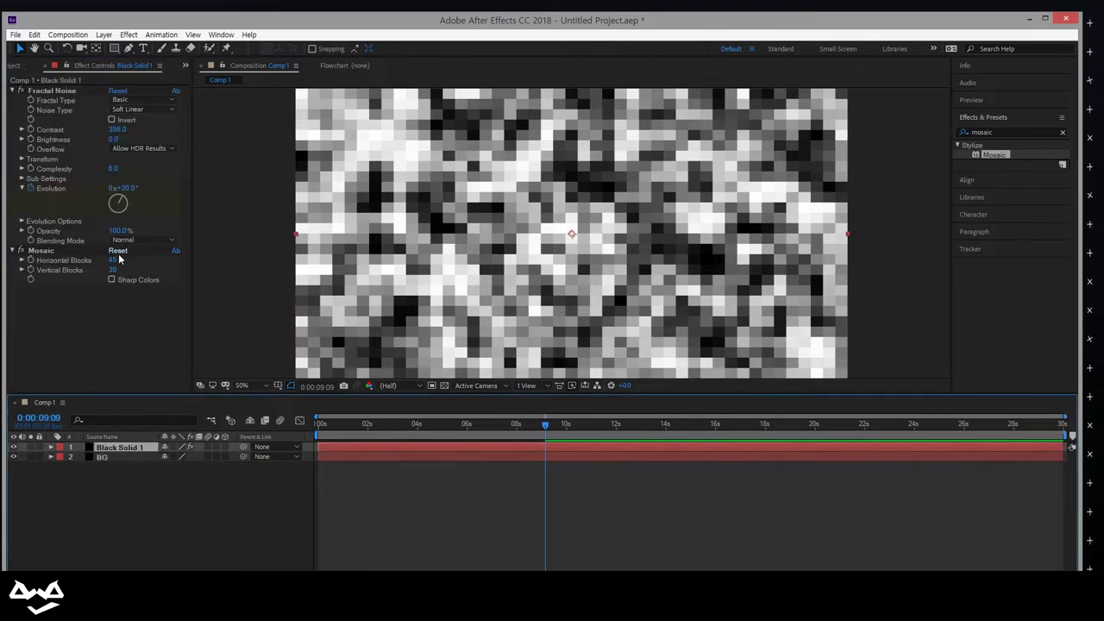
pyautogui.moveTo(110, 270); pyautogui.dragTo(111, 270)
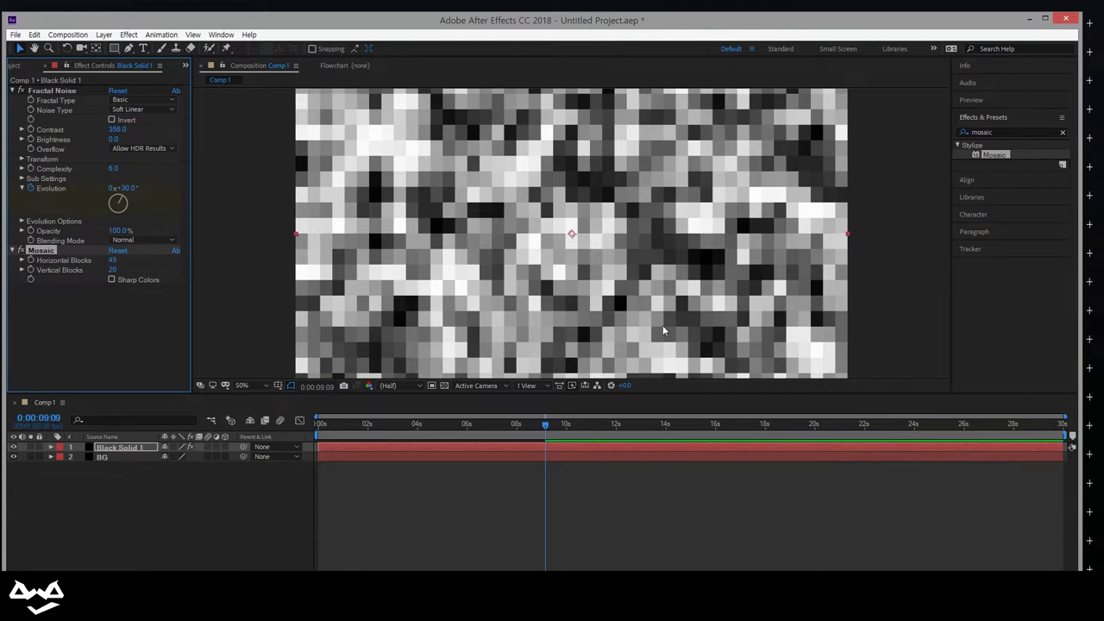
# Pre-compose the noise solid, moving all attributes into the new composition.
pyautogui.rightClick(125, 447)
pyautogui.click(155, 391)
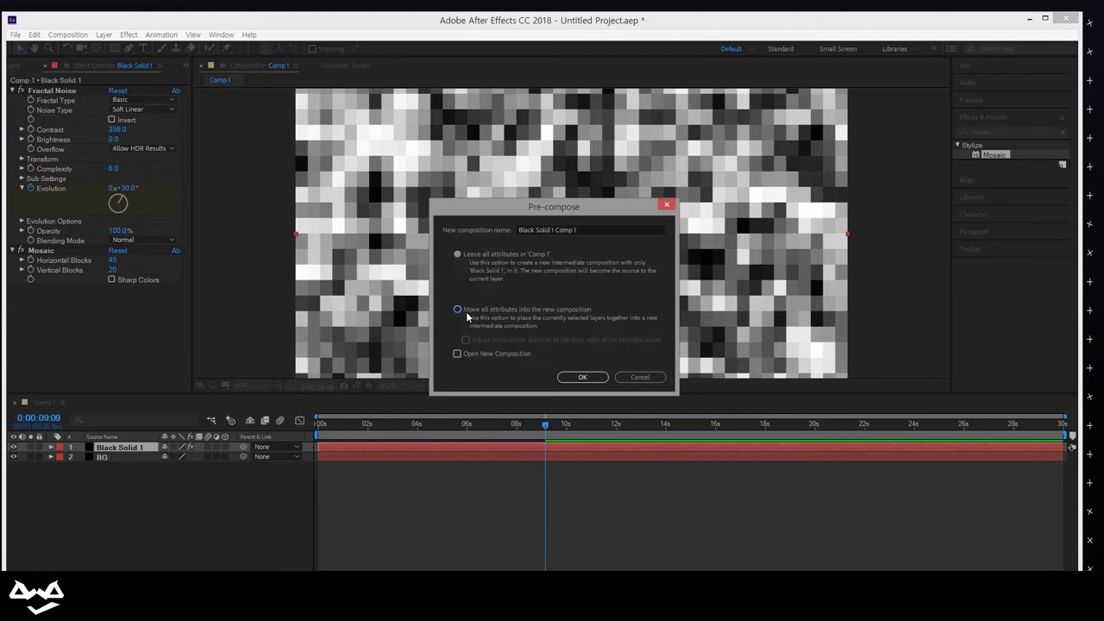
pyautogui.click(582, 377)
# Rename the pre-composed layer as Grid.
pyautogui.rightClick(116, 448)
pyautogui.click(146, 437)
pyautogui.write('Gr')
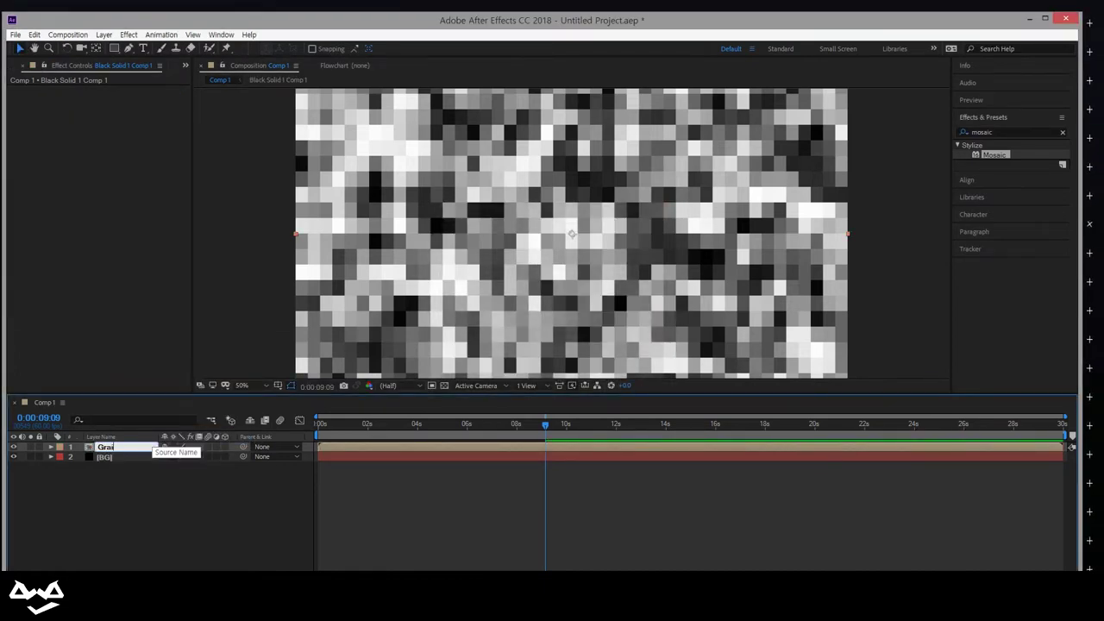
pyautogui.write('id')
pyautogui.press('Return')
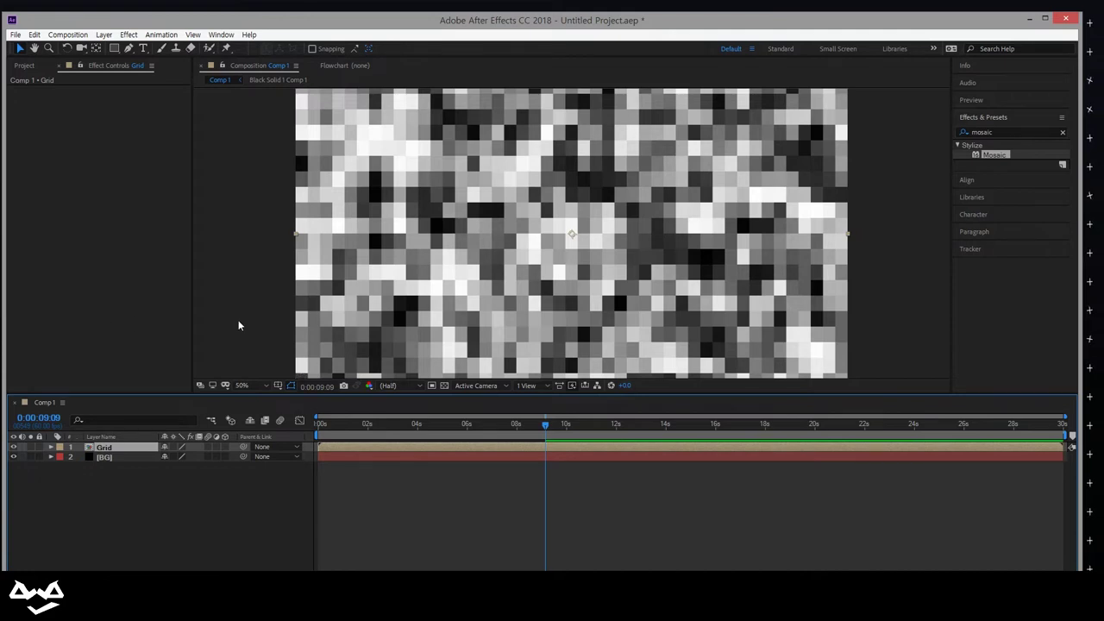
# Create a new composition 50 px wide and 50 px high.
pyautogui.click(24, 65)
pyautogui.rightClick(108, 237)
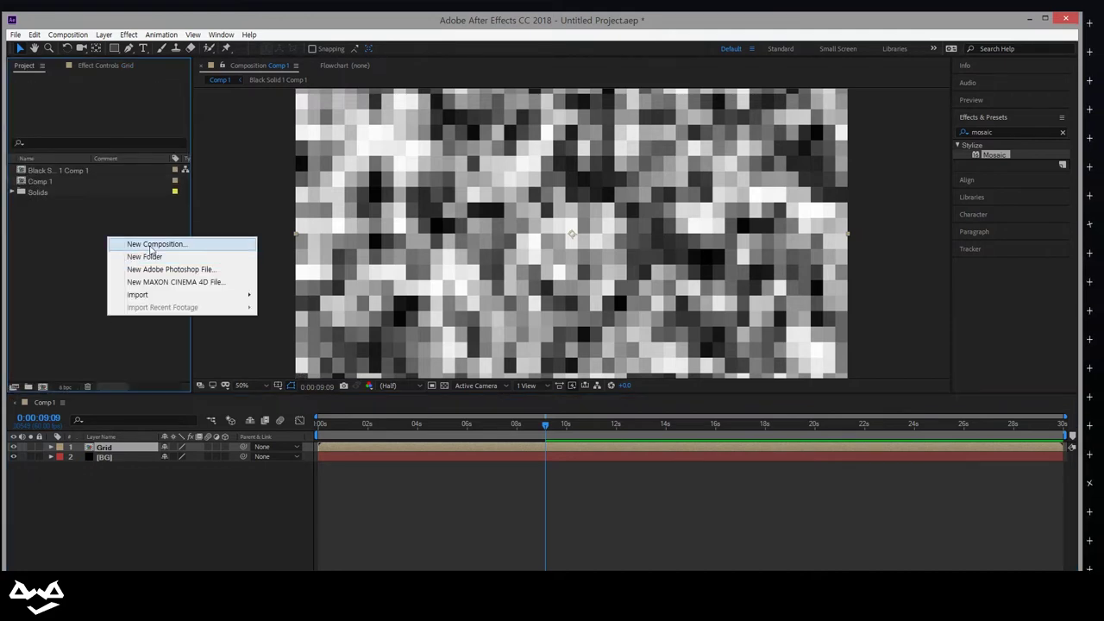
pyautogui.click(151, 248)
pyautogui.click(473, 229)
pyautogui.write('50')
pyautogui.press('Tab')
pyautogui.write('50')
pyautogui.press('Return')
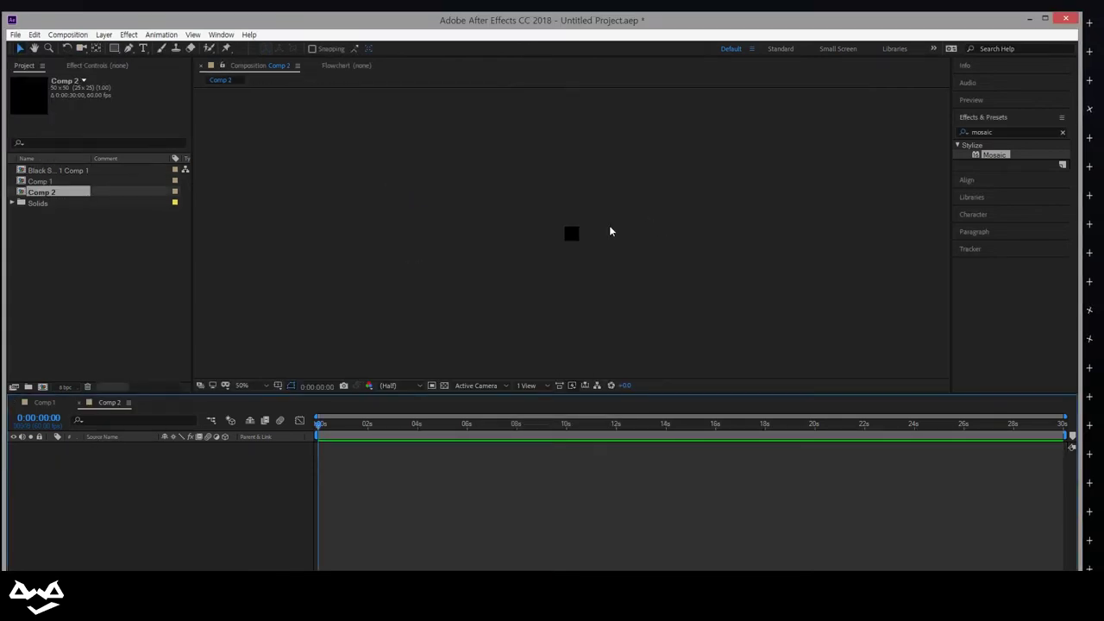
# Draw a small white circle in the middle of the 50 px composition with the Ellipse tool.
pyautogui.scroll(6, 567, 236)
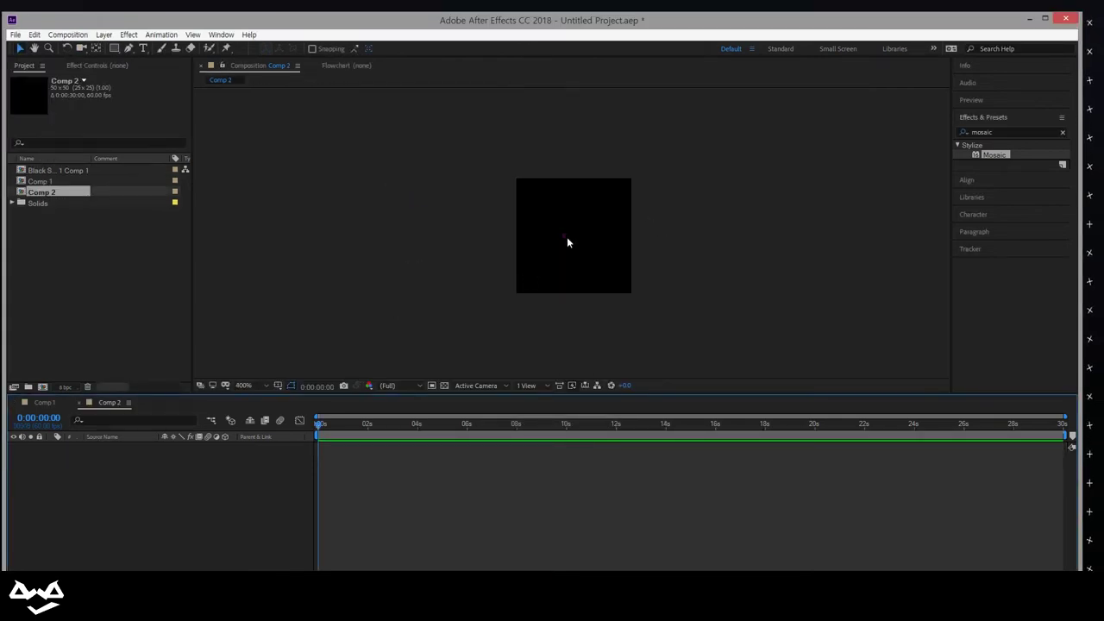
pyautogui.click(114, 49)
pyautogui.click(183, 75)
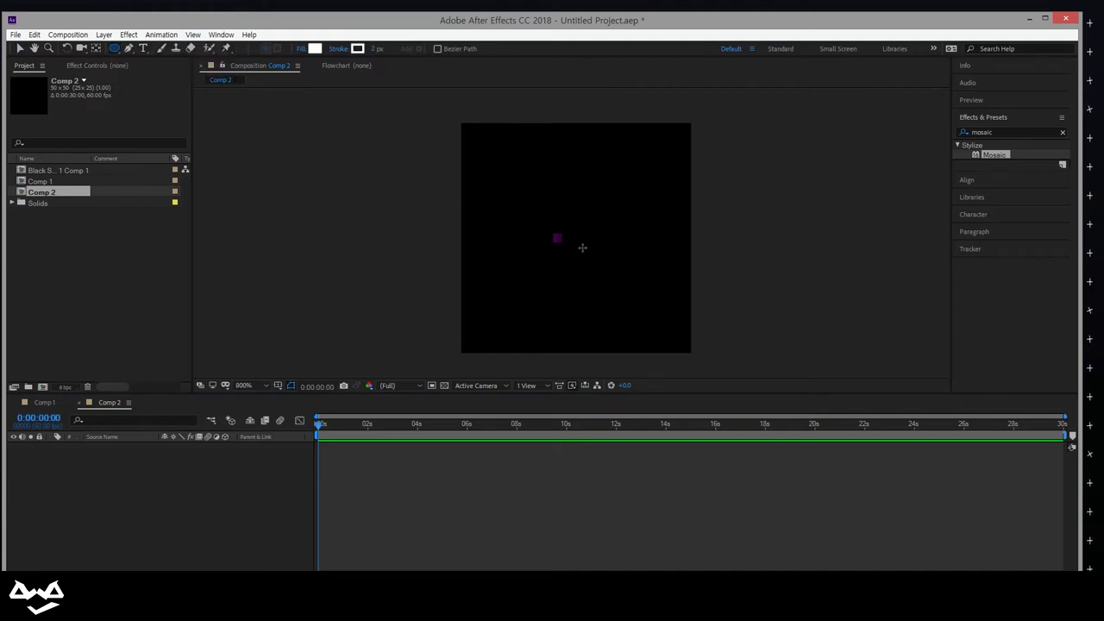
pyautogui.moveTo(551, 209); pyautogui.dragTo(574, 234)
pyautogui.click(19, 48)
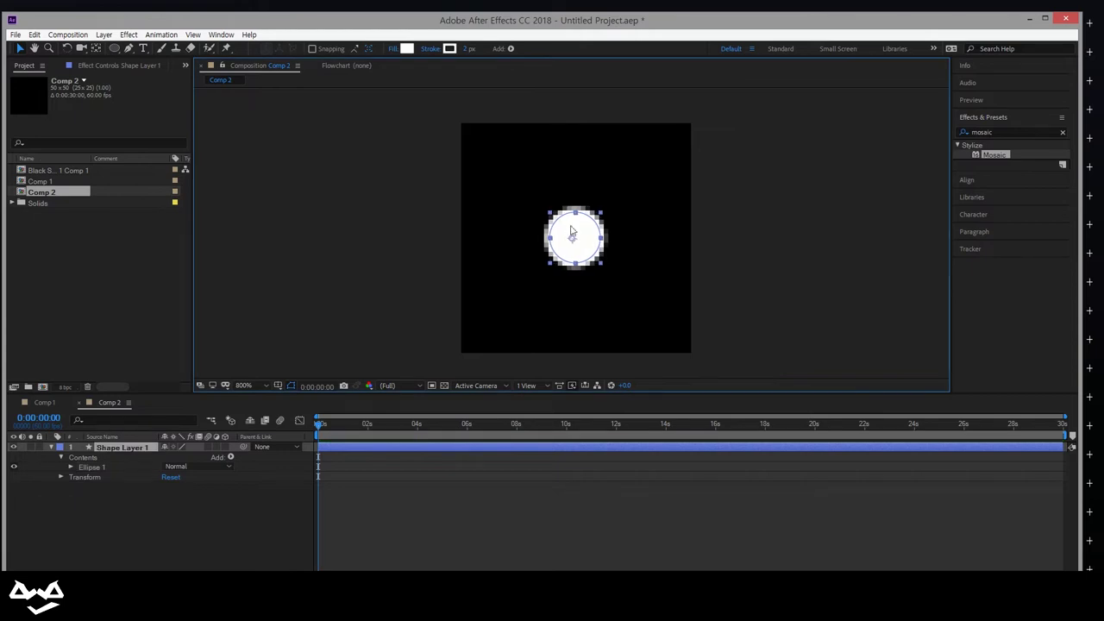
# Start a Scale animation on the circle layer with a 30% keyframe at 0:00:00:00.
pyautogui.click(122, 448)
pyautogui.press('s')
pyautogui.click(204, 481)
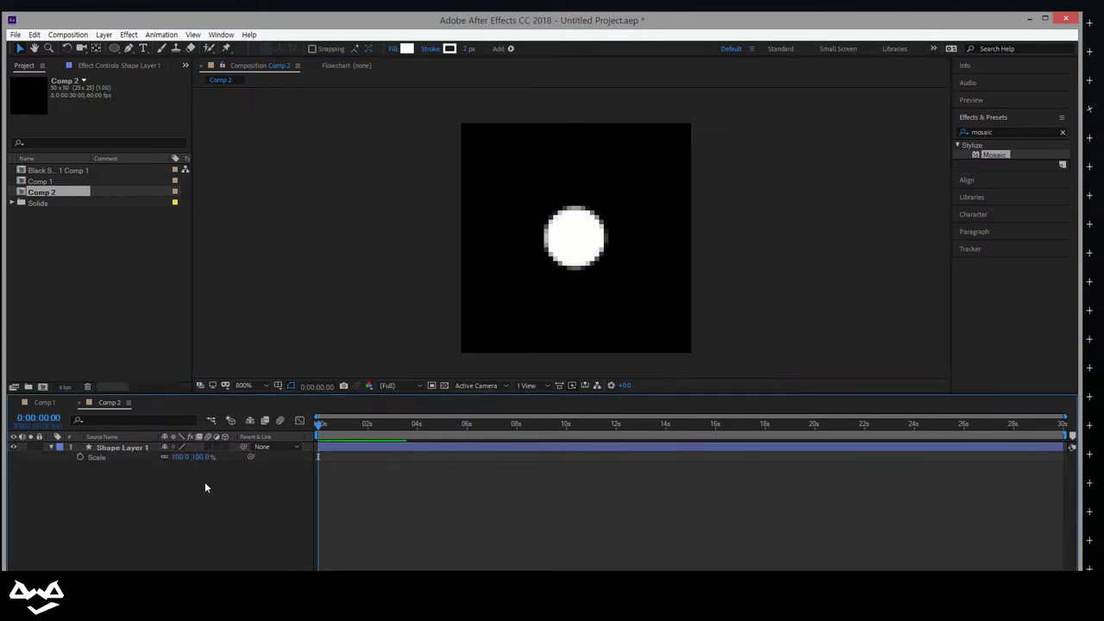
pyautogui.click(80, 456)
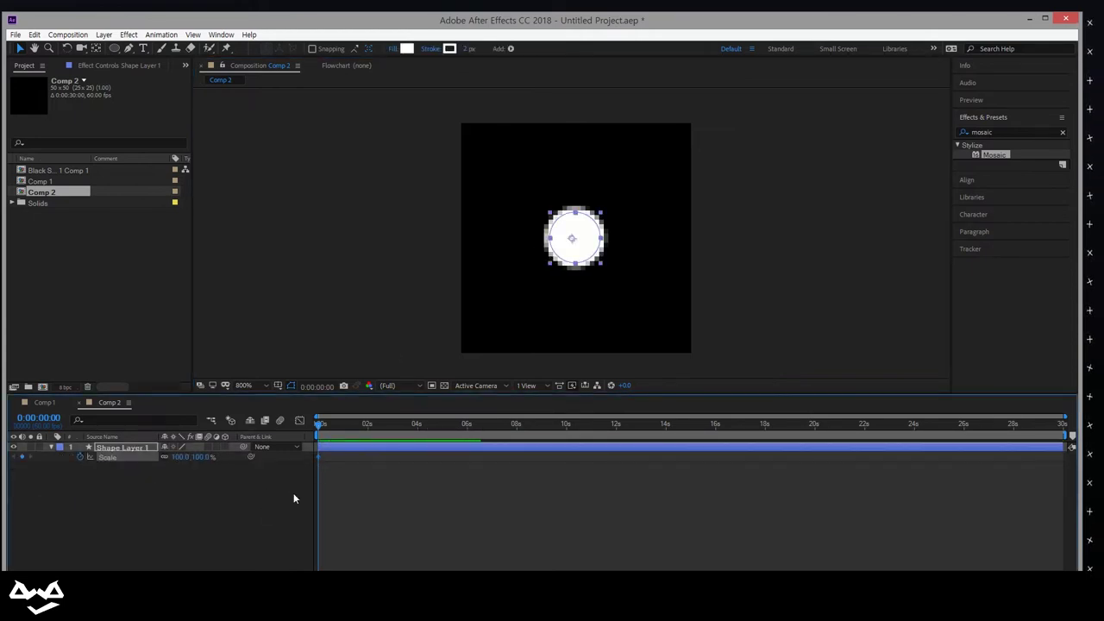
pyautogui.write('30')
pyautogui.press('Return')
# Add a 150% Scale keyframe to the circle layer at 0:00:01:16.
pyautogui.moveTo(316, 425)
pyautogui.mouseDown()
pyautogui.moveTo(372, 428)
pyautogui.moveTo(351, 430)
pyautogui.mouseUp()
pyautogui.click(70, 545)
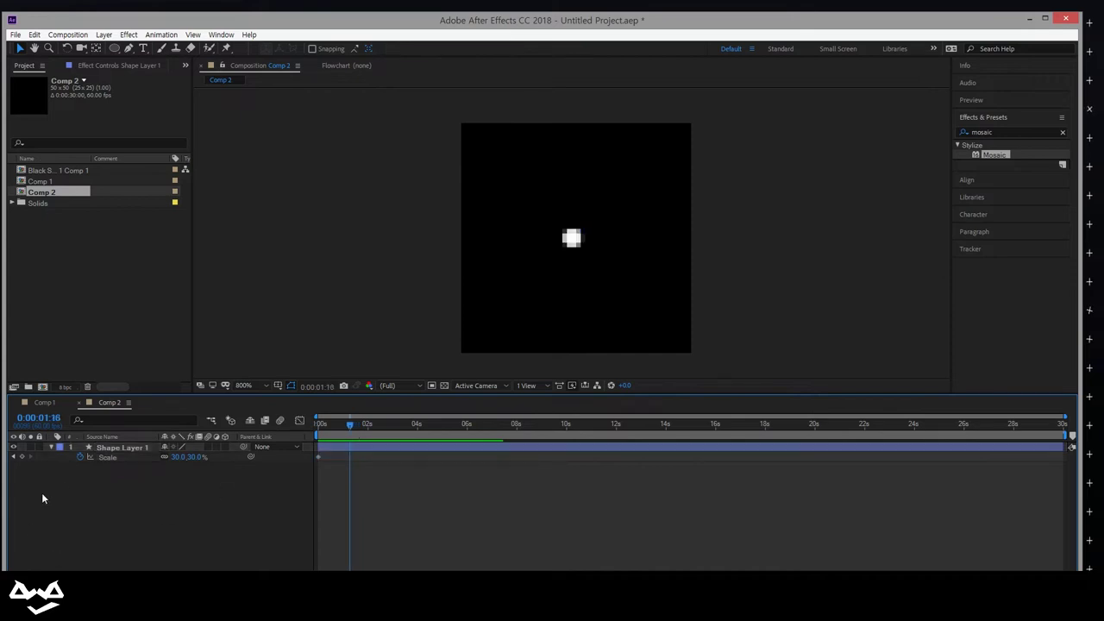
pyautogui.click(197, 456)
pyautogui.write('150')
pyautogui.press('Return')
# Add Scale keyframes of 30% to the circle layer at 0:00:02:48 and 0:00:04:45.
pyautogui.moveTo(348, 428); pyautogui.dragTo(389, 428)
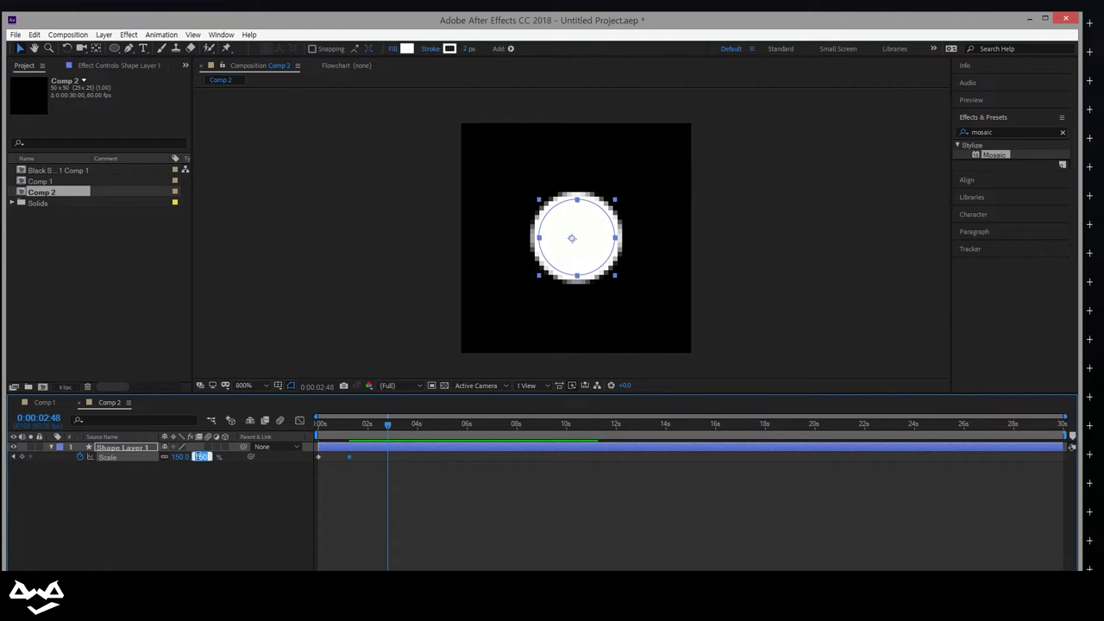
pyautogui.press('Return')
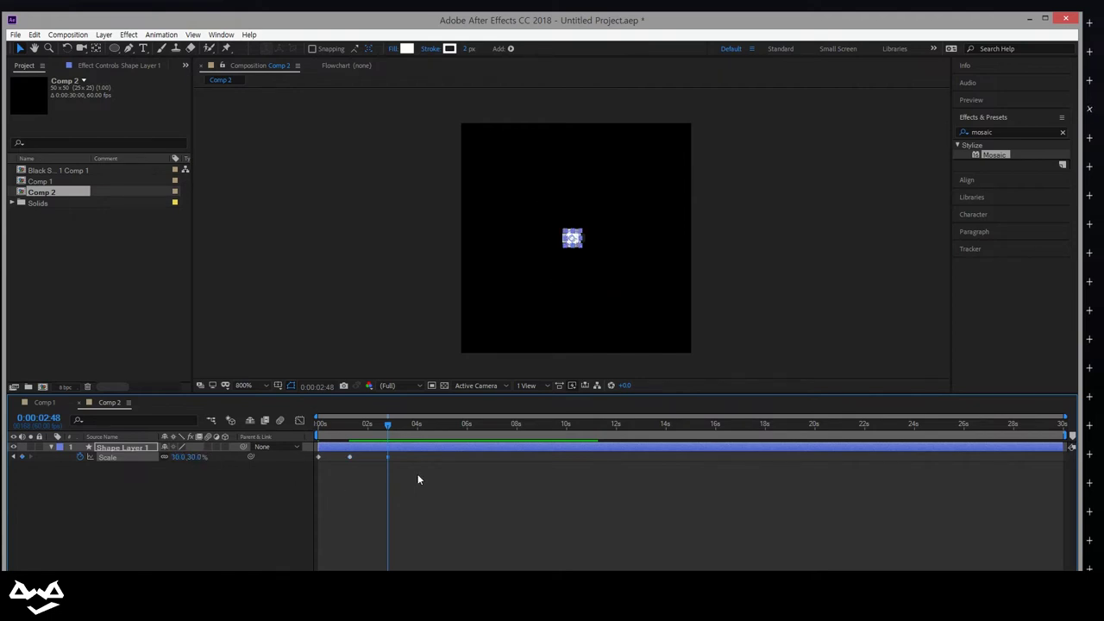
pyautogui.moveTo(392, 428); pyautogui.dragTo(436, 426)
pyautogui.click(199, 449)
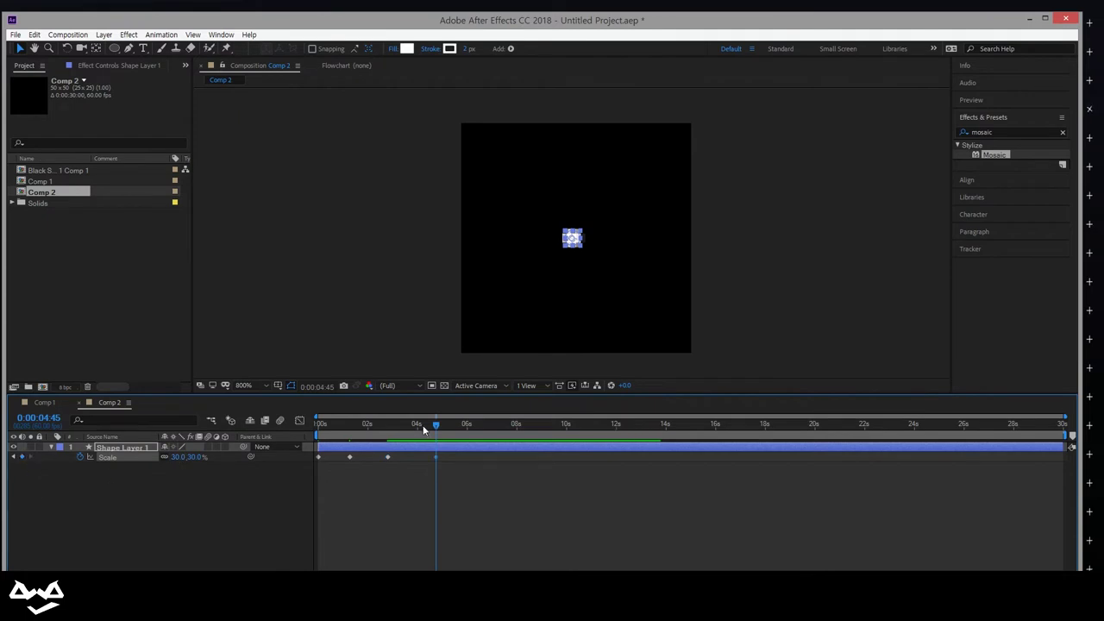
# Add a 150% Scale keyframe to the circle layer at 0:00:06:09.
pyautogui.moveTo(437, 427); pyautogui.dragTo(471, 429)
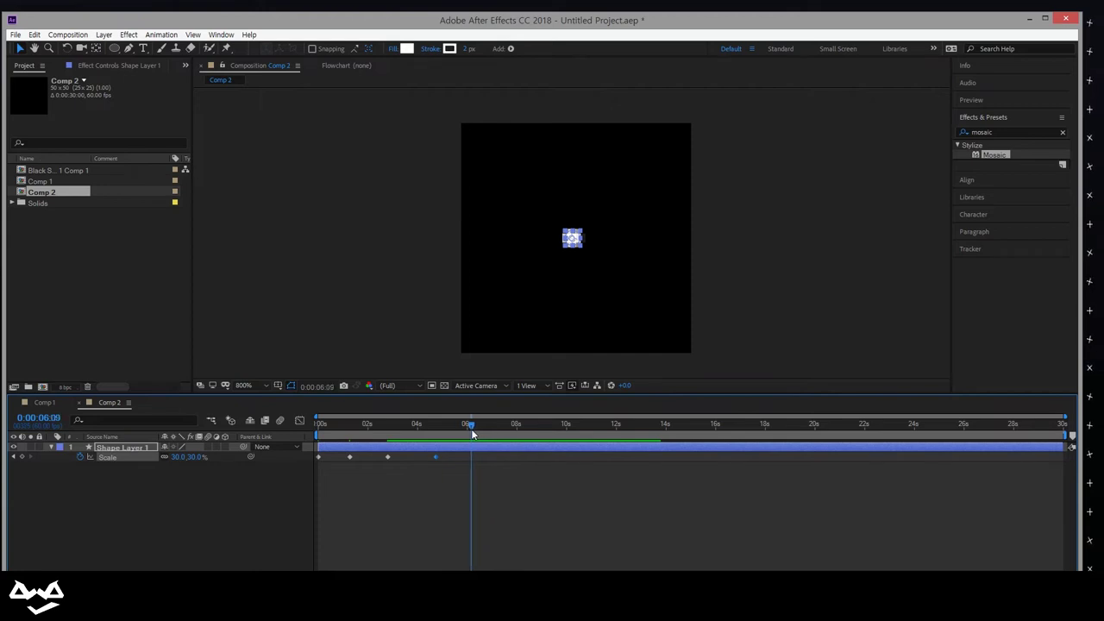
pyautogui.write('0')
pyautogui.press('Return')
# Add a 30% Scale keyframe to the circle layer at 0:00:08:05.
pyautogui.moveTo(469, 425); pyautogui.dragTo(519, 424)
pyautogui.click(257, 485)
pyautogui.click(203, 457)
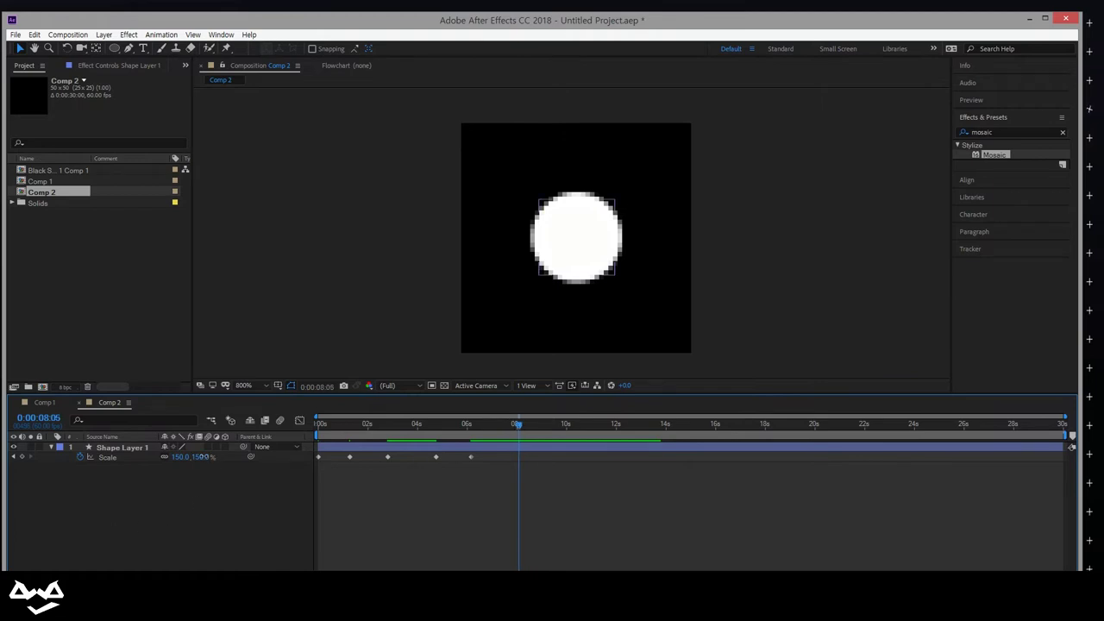
pyautogui.write('30')
pyautogui.press('Return')
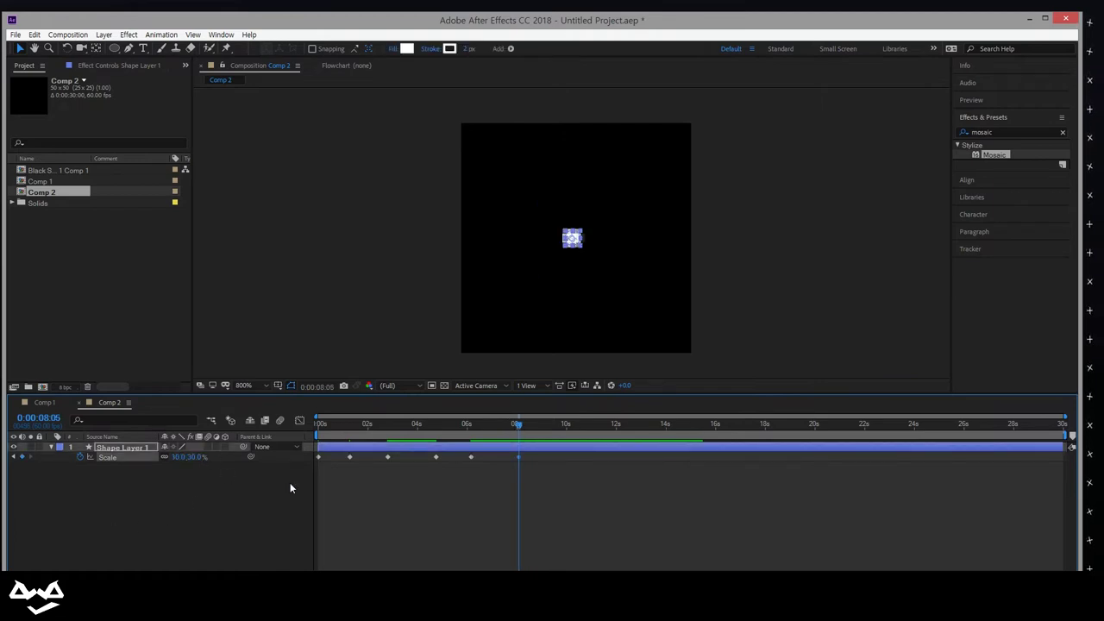
# Ease all the circle's Scale keyframes and select them in the Graph Editor.
pyautogui.click(441, 487)
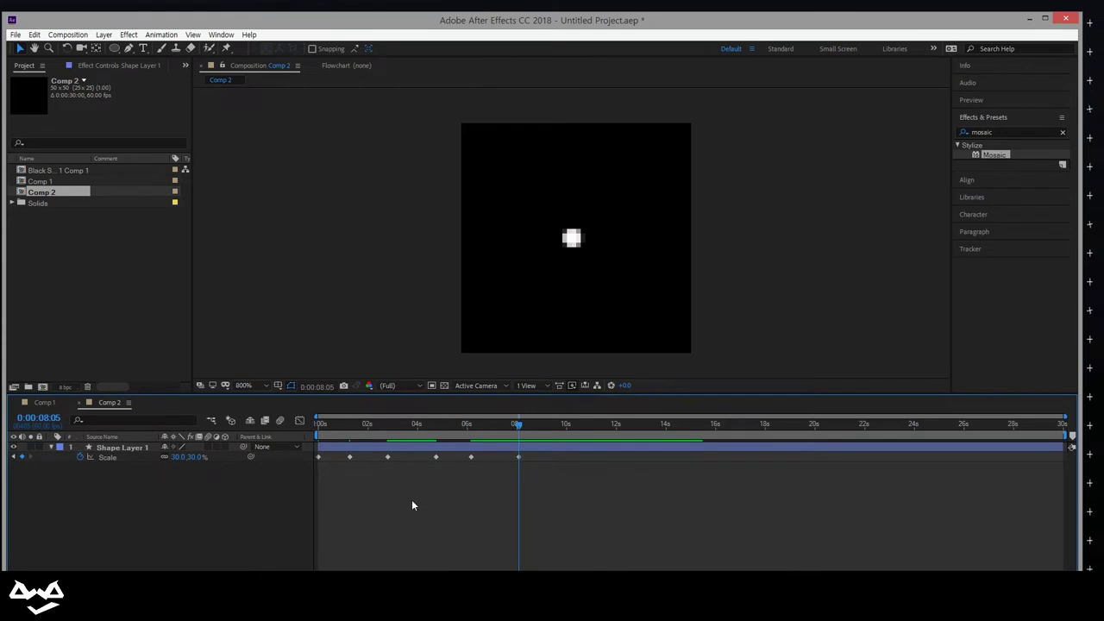
pyautogui.moveTo(558, 487); pyautogui.dragTo(303, 451)
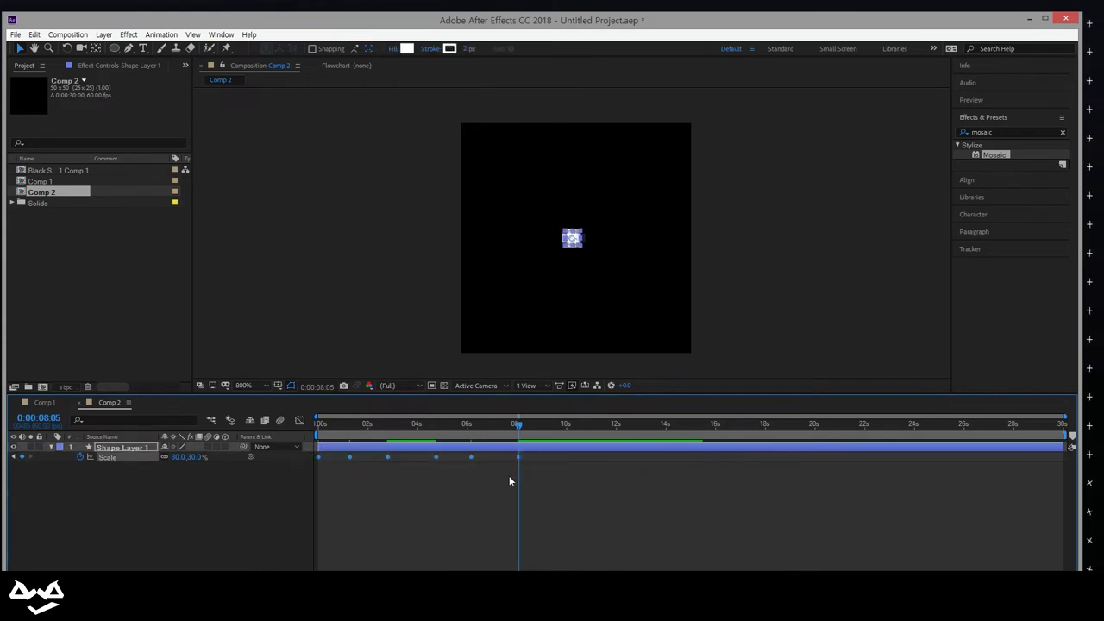
pyautogui.click(299, 420)
pyautogui.moveTo(606, 479); pyautogui.dragTo(316, 512)
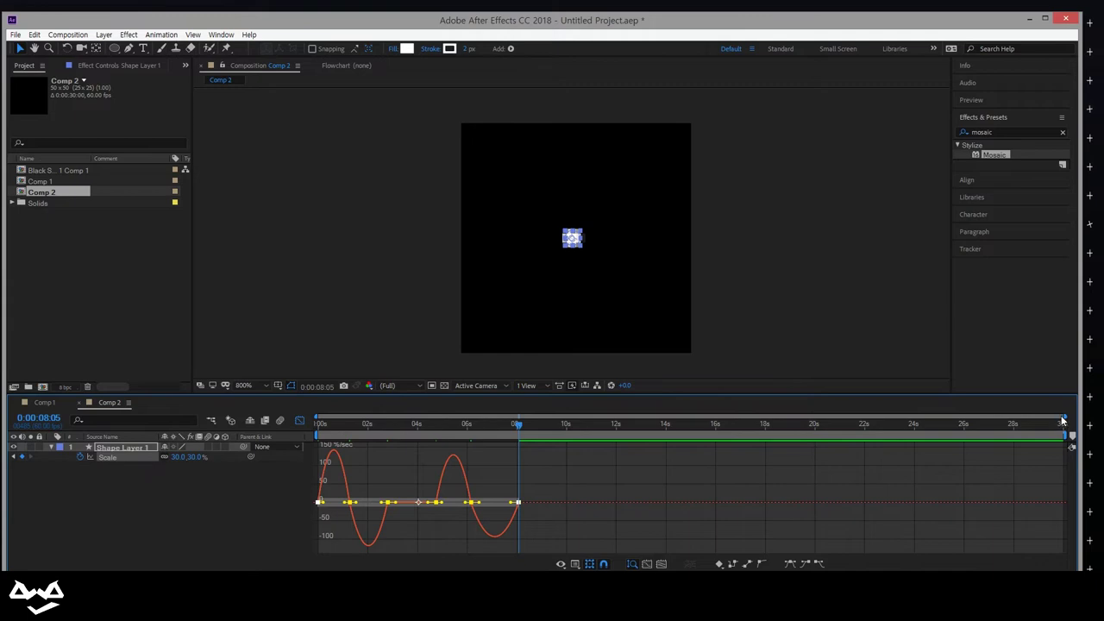
pyautogui.scroll(3, 390, 491)
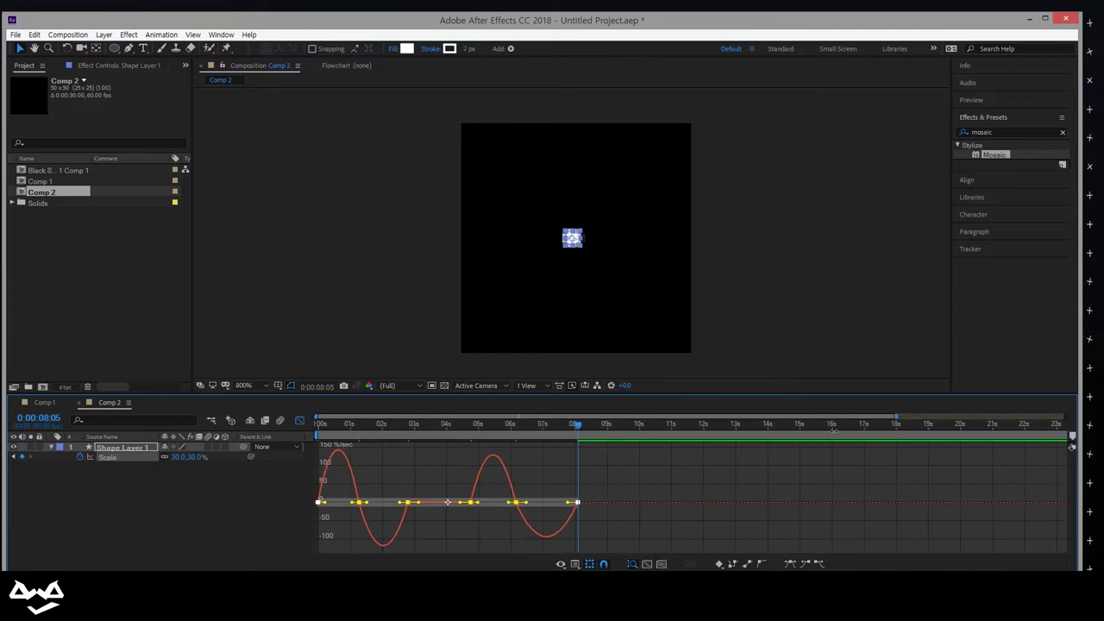
# Lengthen the incoming speed influence of the second and third Scale keyframes so the first pulse starts fast and settles slowly.
pyautogui.click(384, 488)
pyautogui.click(367, 503)
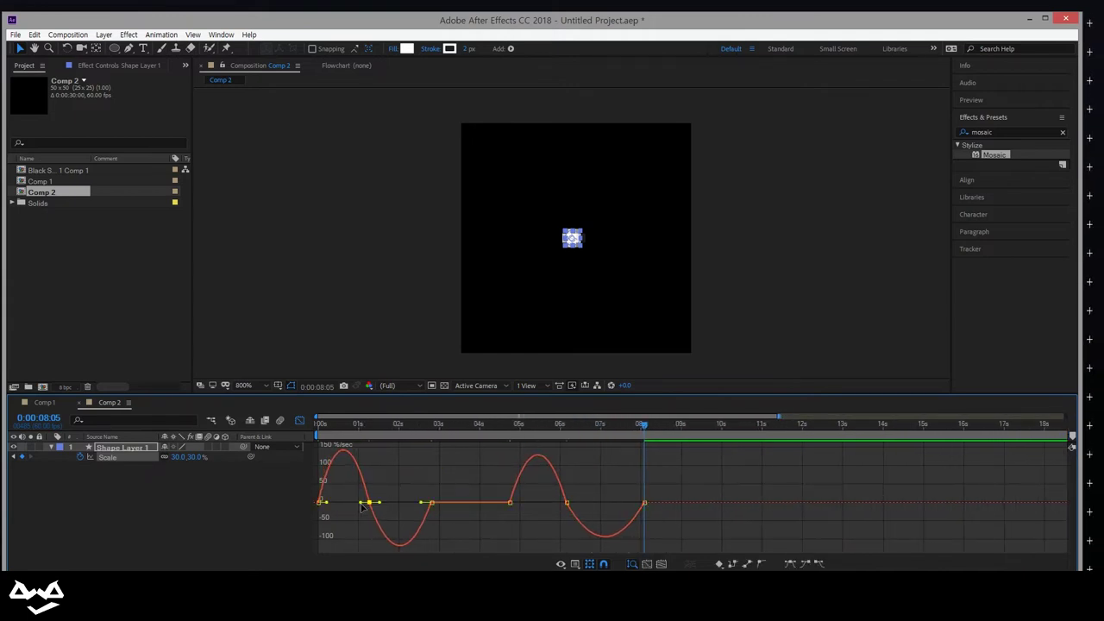
pyautogui.moveTo(362, 505); pyautogui.dragTo(351, 508)
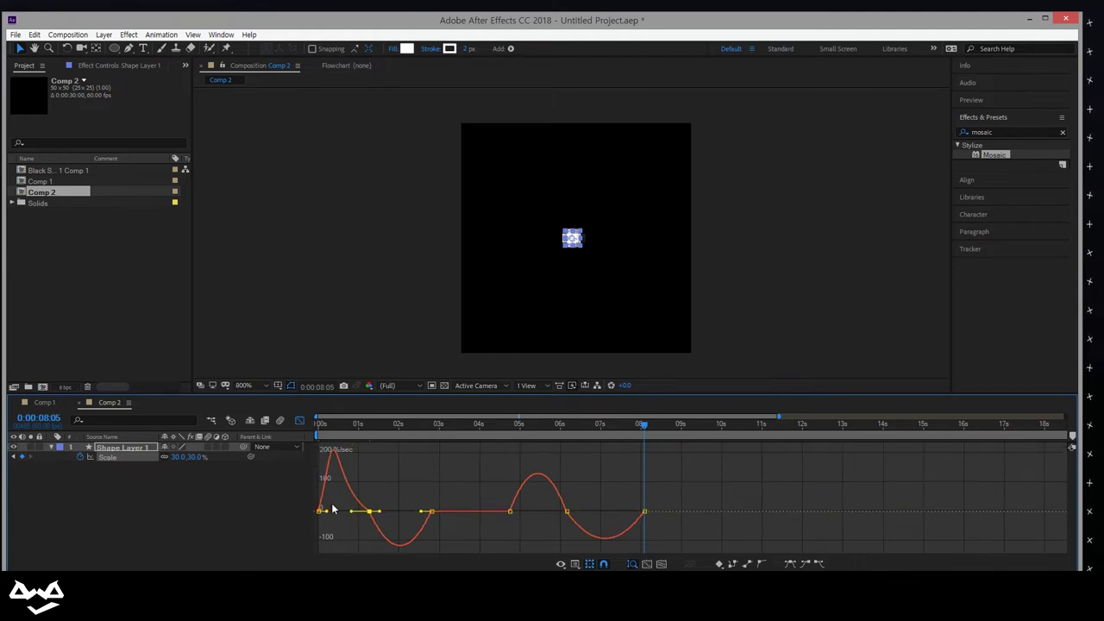
pyautogui.moveTo(392, 502); pyautogui.dragTo(353, 524)
pyautogui.moveTo(439, 505); pyautogui.dragTo(400, 514)
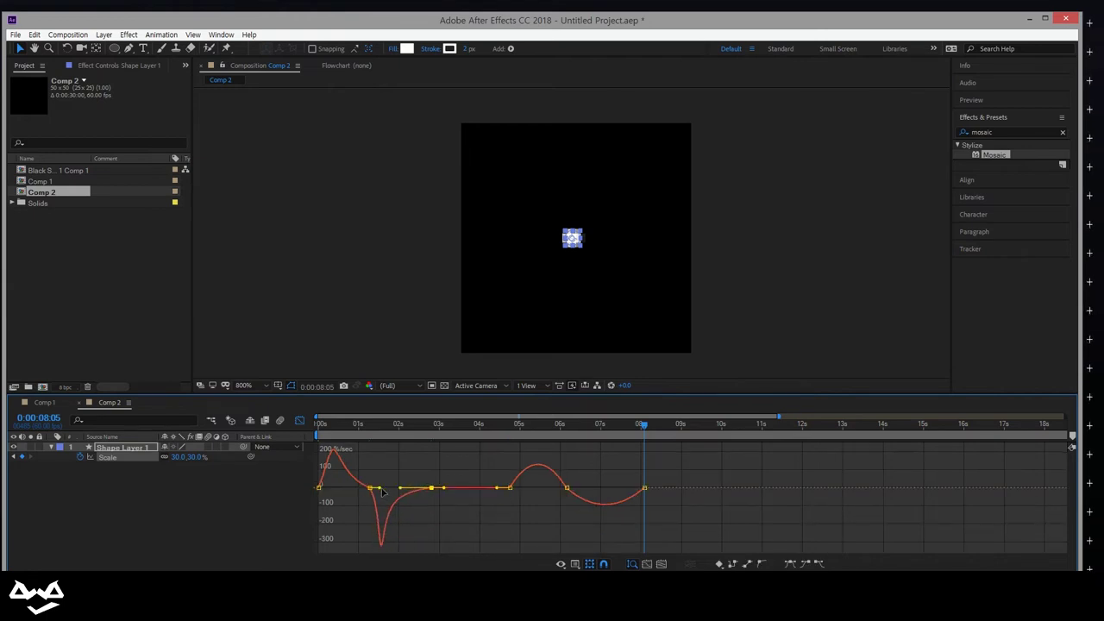
# Lengthen the incoming influence of the Scale keyframes at 0:00:06:09 and 0:00:08:05 to match the first pulse, then leave the Graph Editor.
pyautogui.click(566, 488)
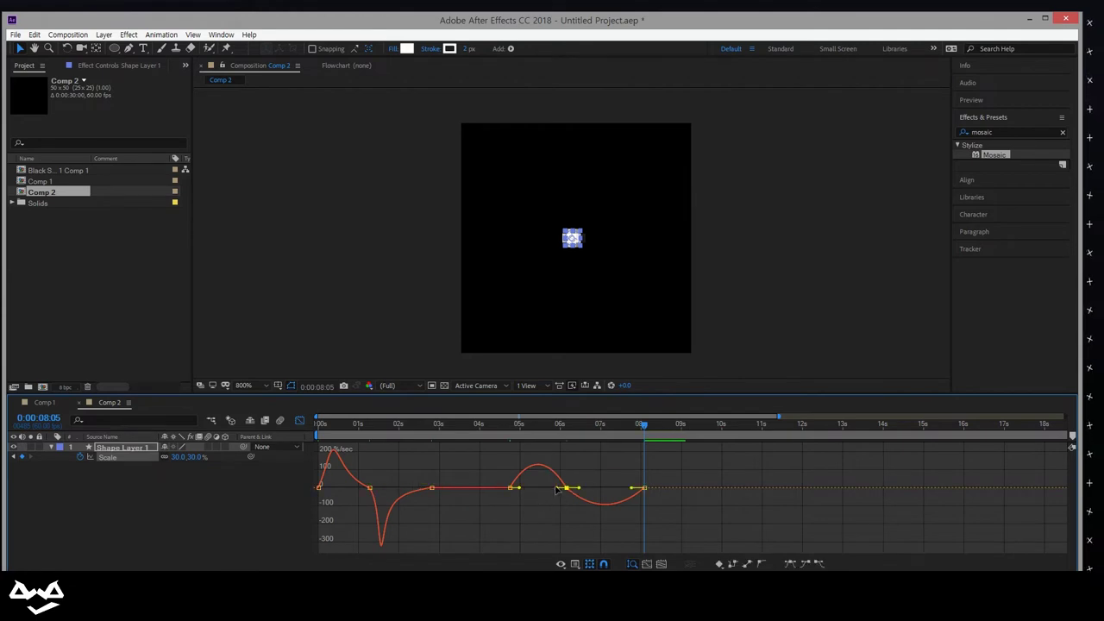
pyautogui.moveTo(556, 488); pyautogui.dragTo(521, 498)
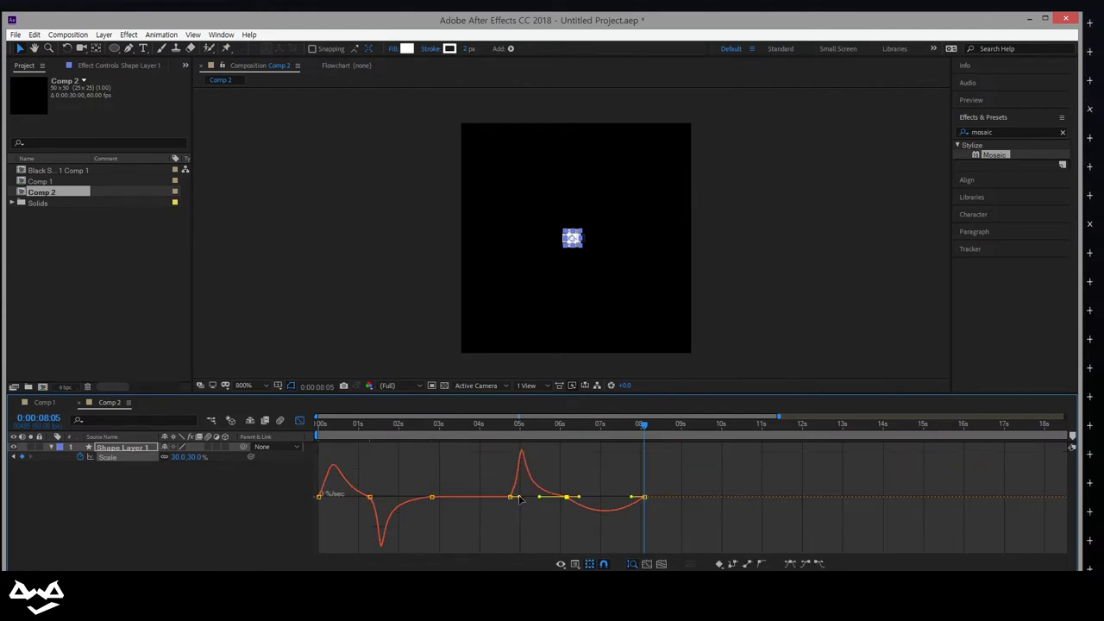
pyautogui.click(510, 498)
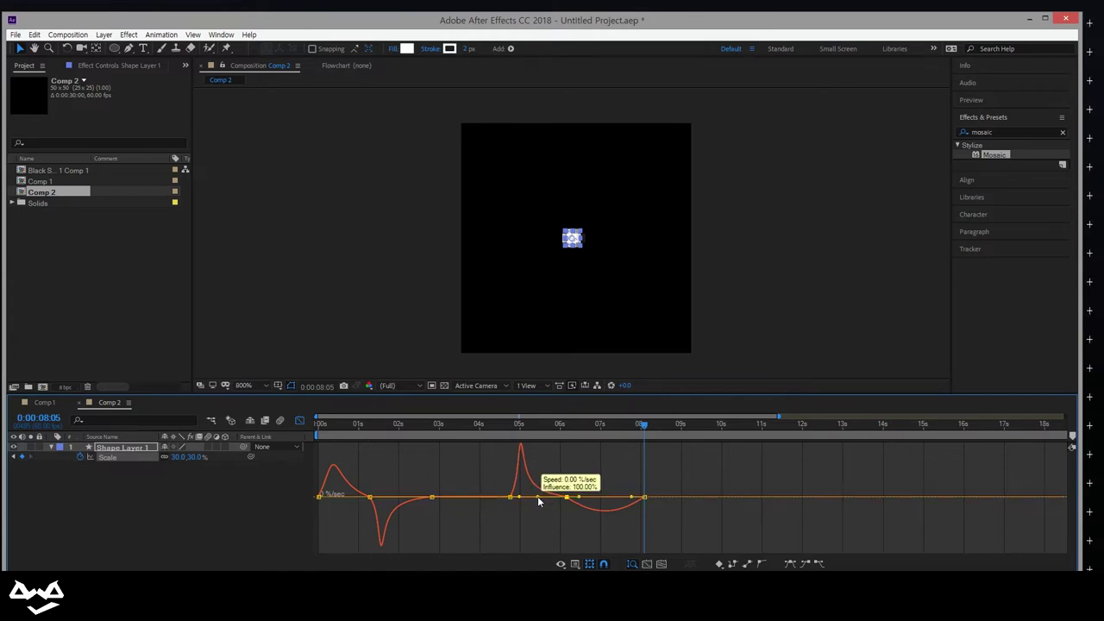
pyautogui.keyDown('shift'); pyautogui.click(538, 497); pyautogui.keyUp('shift')
pyautogui.moveTo(675, 476); pyautogui.dragTo(578, 526)
pyautogui.moveTo(632, 498); pyautogui.dragTo(607, 500)
pyautogui.click(616, 478)
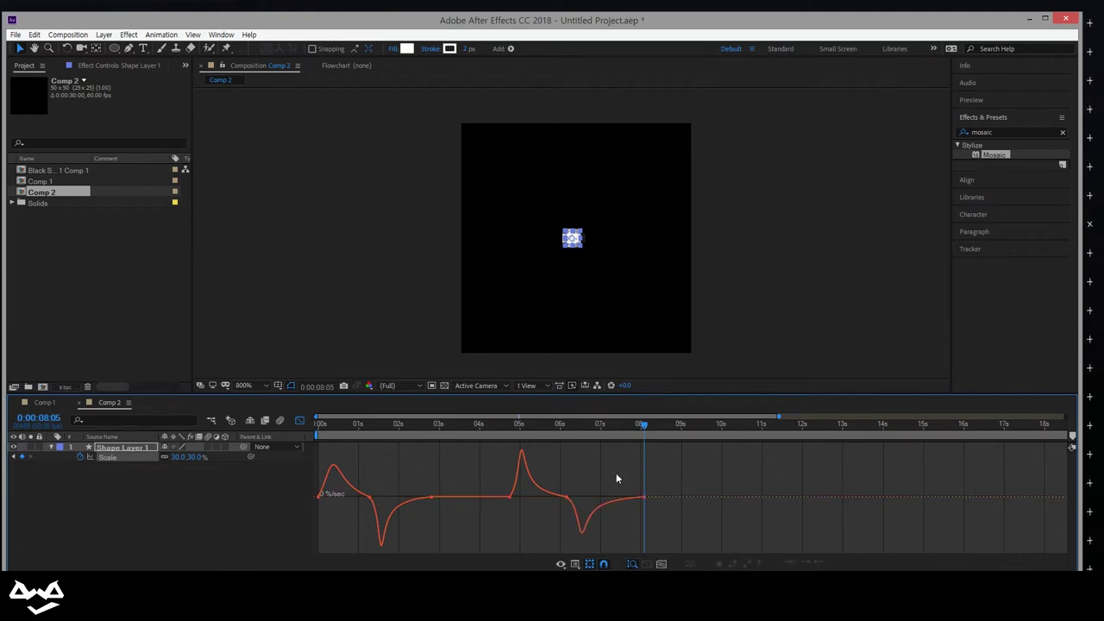
pyautogui.click(299, 420)
pyautogui.moveTo(638, 425); pyautogui.dragTo(385, 457)
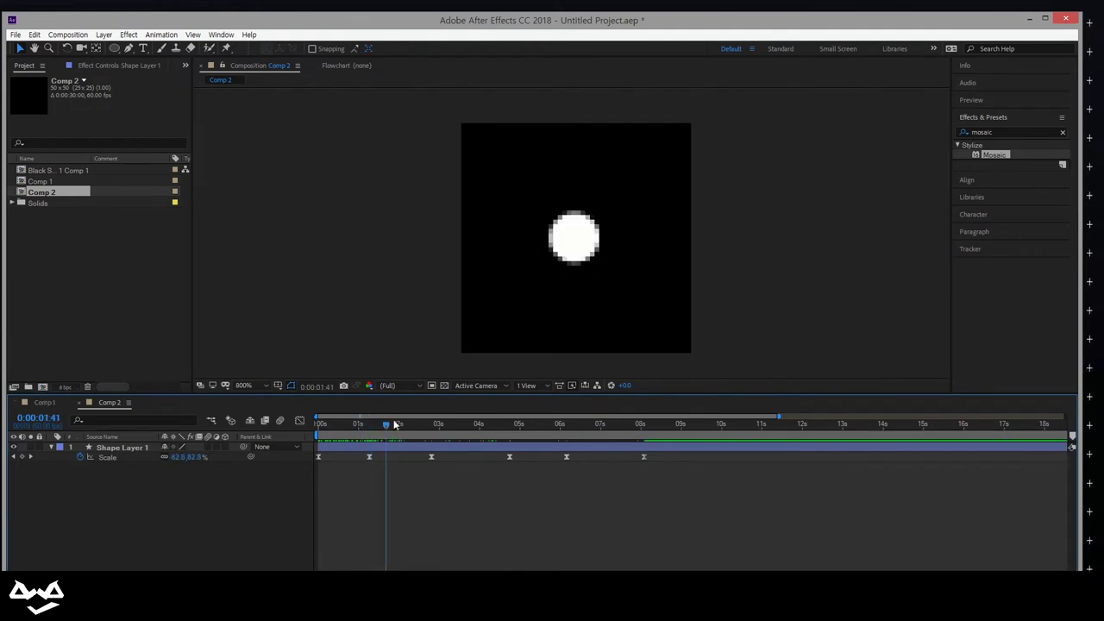
pyautogui.moveTo(384, 427); pyautogui.dragTo(404, 431)
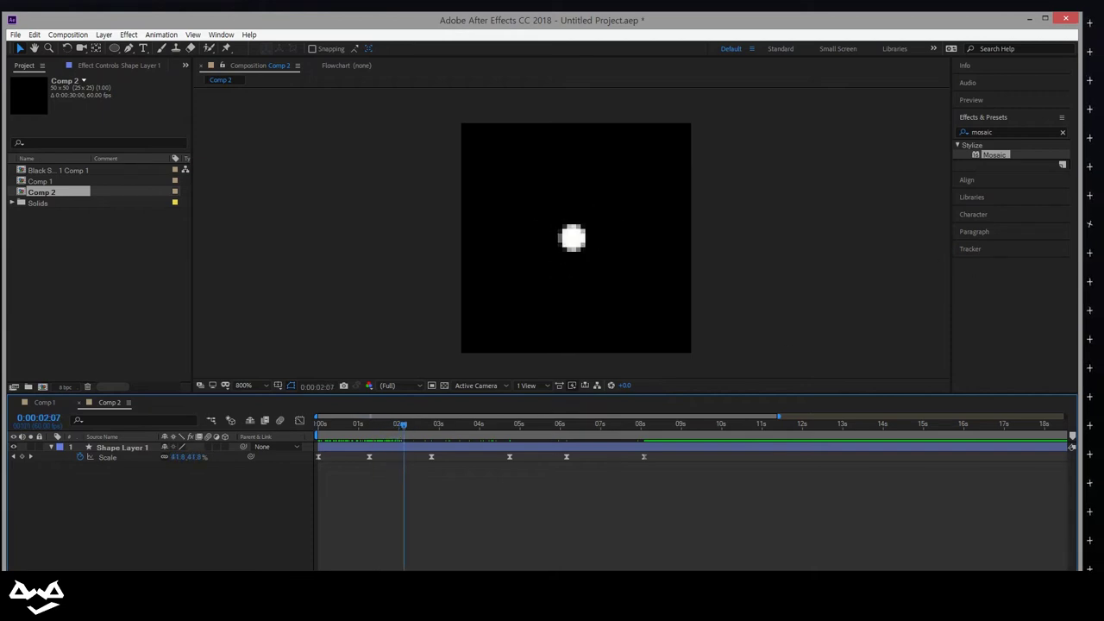
# Find the 4-Color Gradient effect and apply it to the circle's shape layer.
pyautogui.click(1017, 132)
pyautogui.write('-')
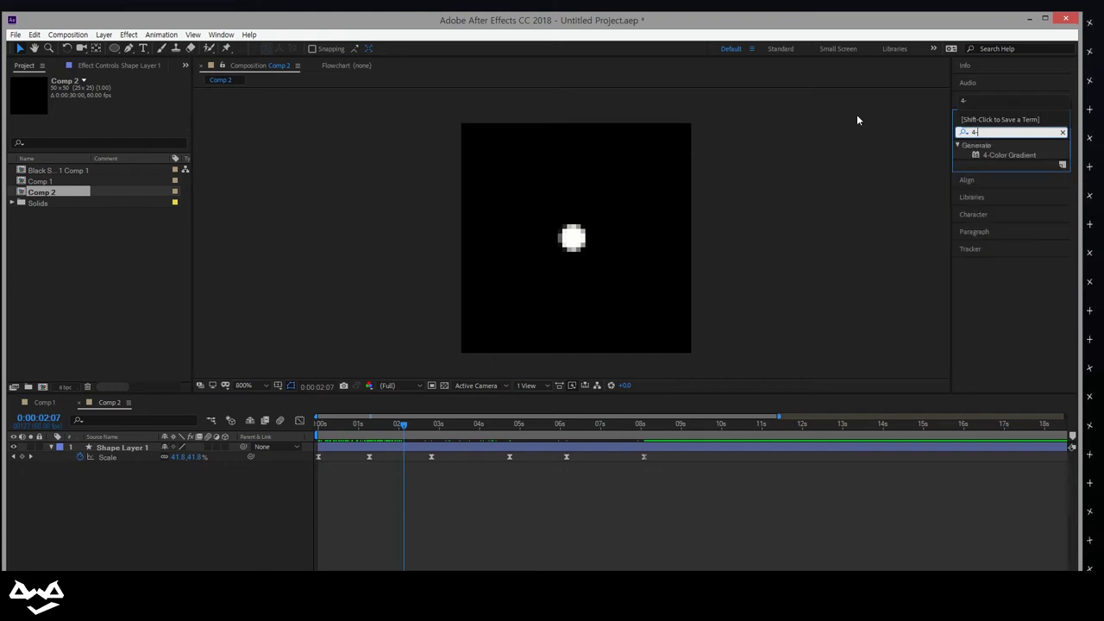
pyautogui.moveTo(1005, 155); pyautogui.dragTo(134, 458)
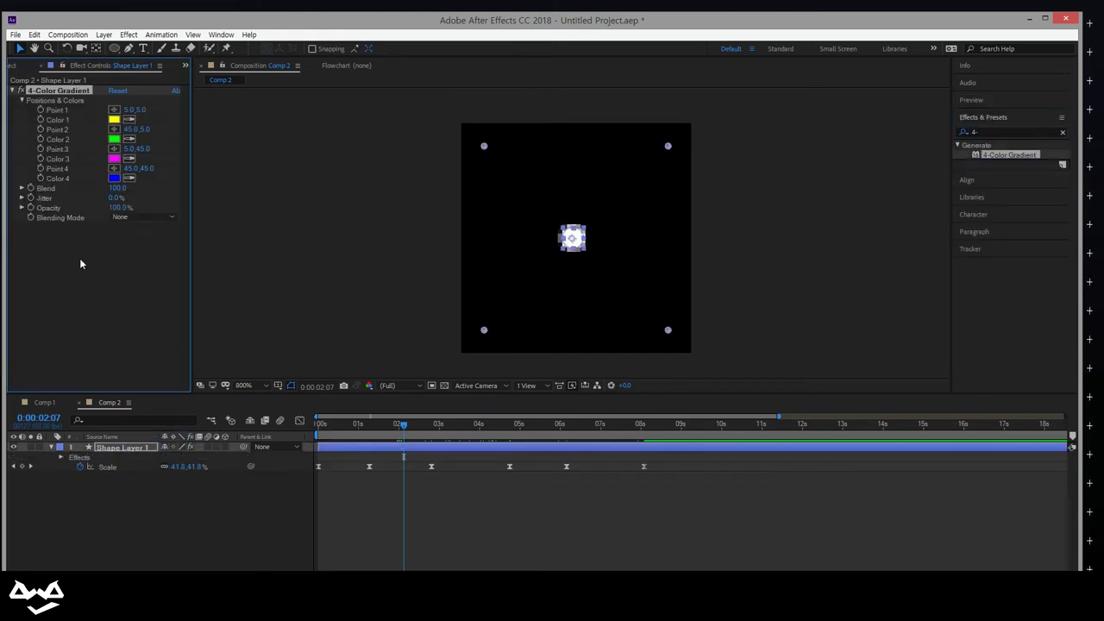
pyautogui.click(333, 313)
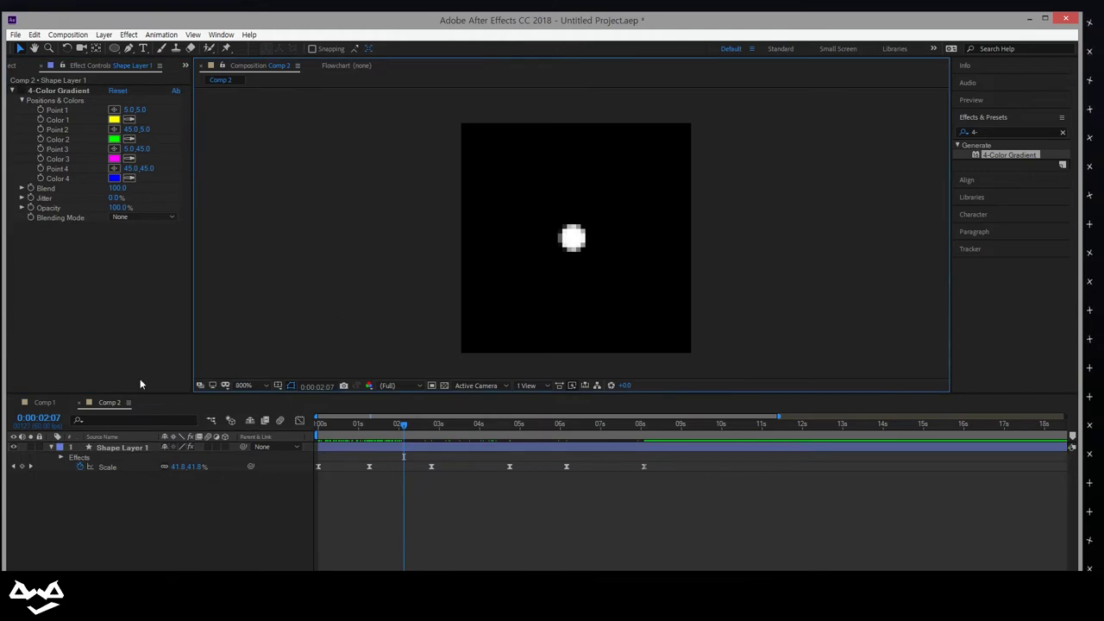
# Add Comp 2 to Comp 1 above the Grid layer and rename the new layer Texture.
pyautogui.click(44, 402)
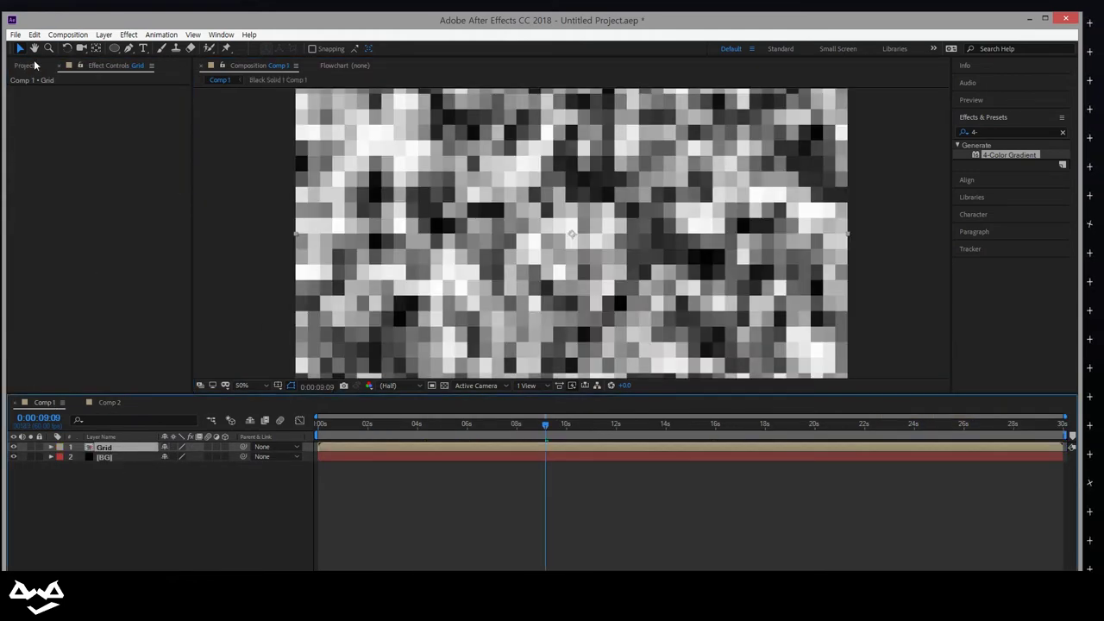
pyautogui.click(34, 65)
pyautogui.moveTo(41, 192); pyautogui.dragTo(117, 446)
pyautogui.rightClick(115, 447)
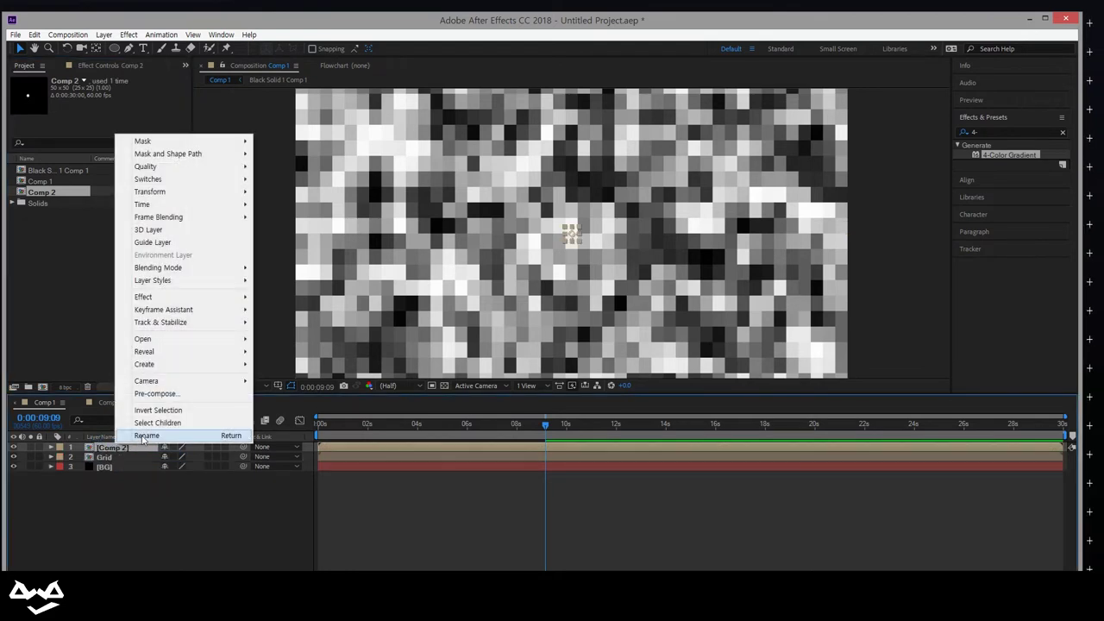
pyautogui.click(145, 435)
pyautogui.write('T')
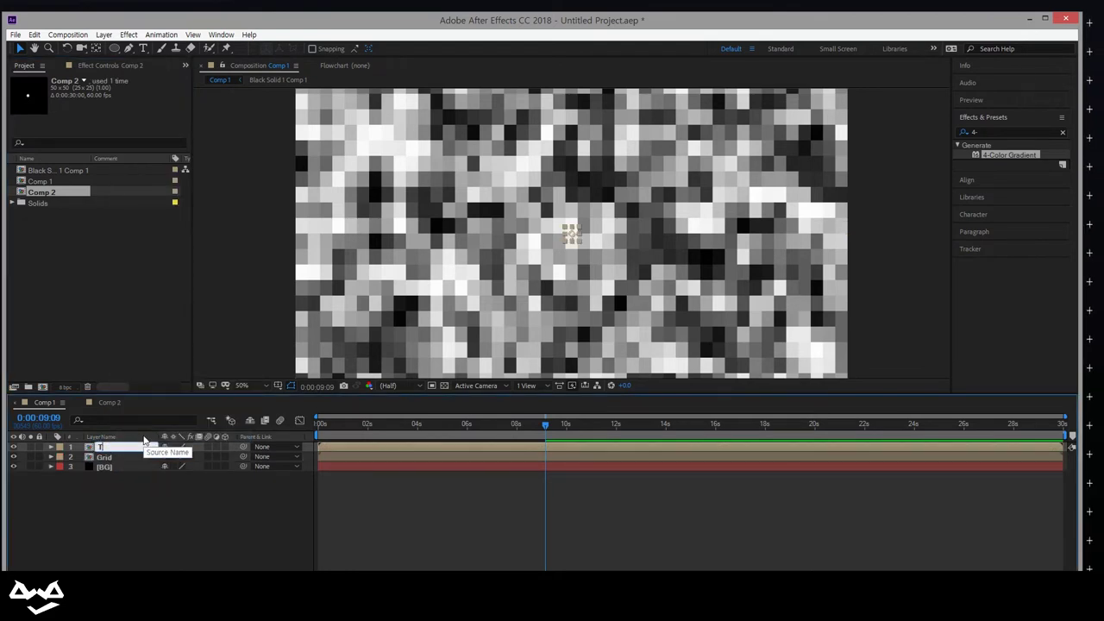
pyautogui.write('exture')
pyautogui.press('Return')
# Apply the Motion Tile effect to the Texture layer and hide the Grid and BG layers.
pyautogui.click(1006, 129)
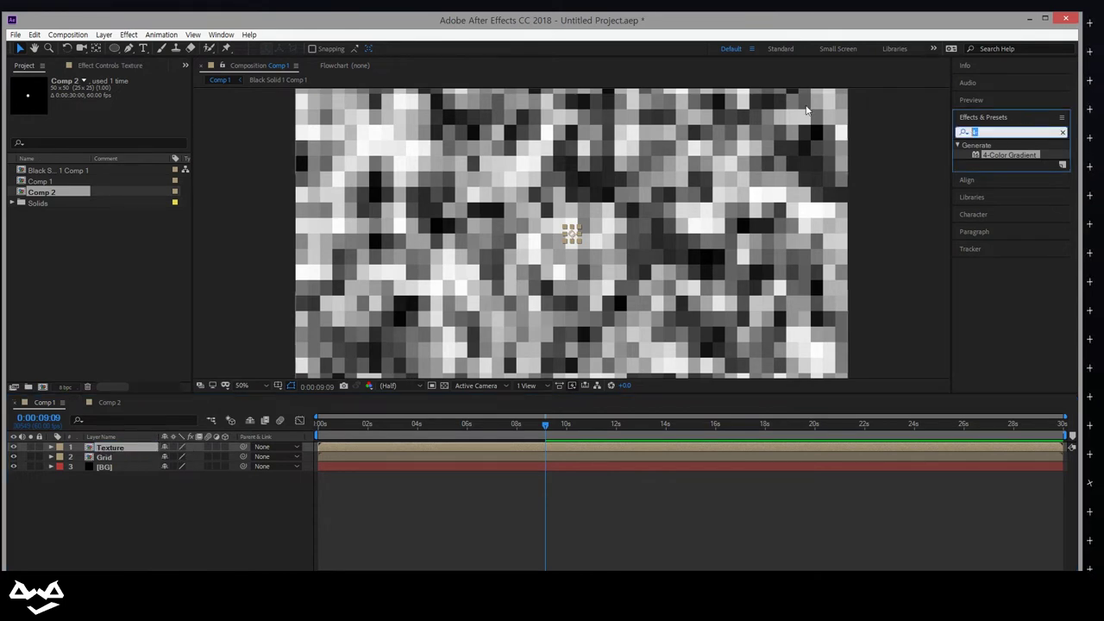
pyautogui.write('motion')
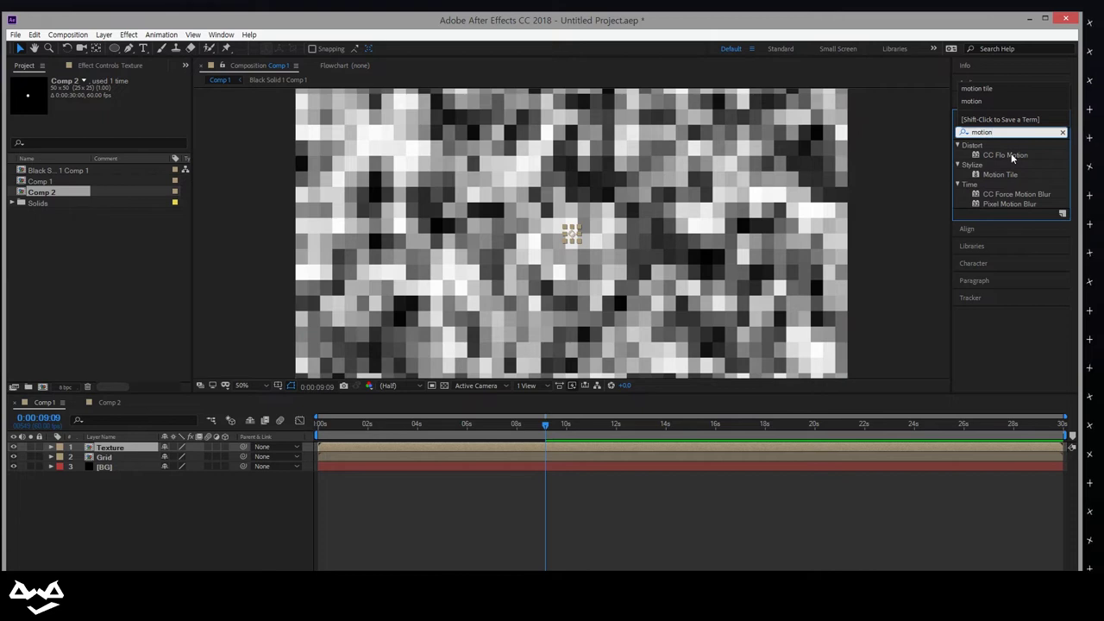
pyautogui.moveTo(1000, 174); pyautogui.dragTo(108, 451)
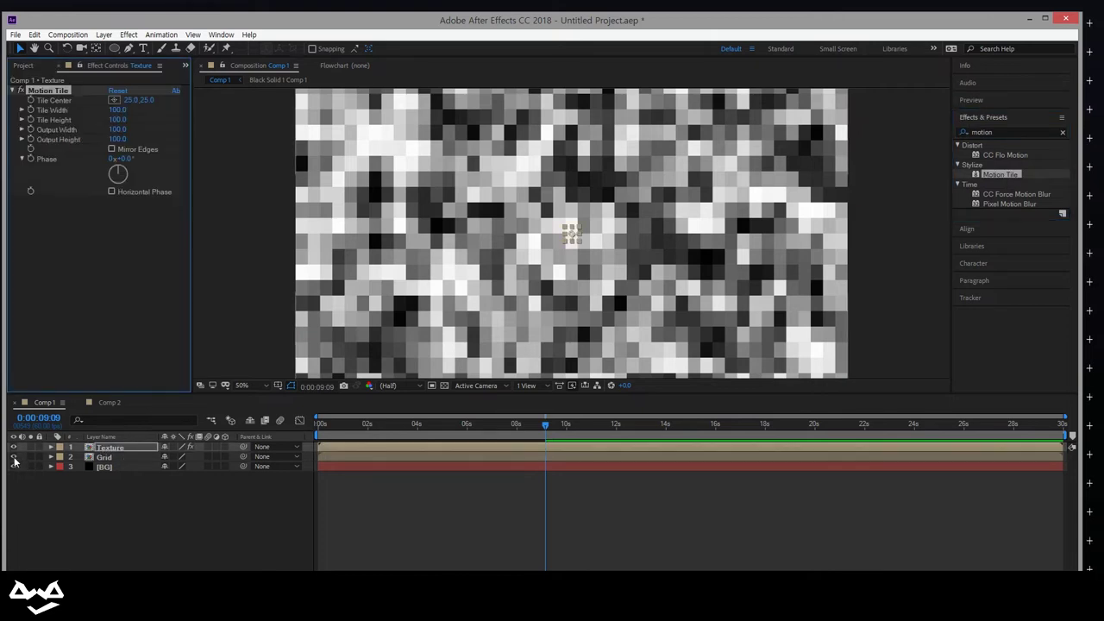
pyautogui.click(58, 517)
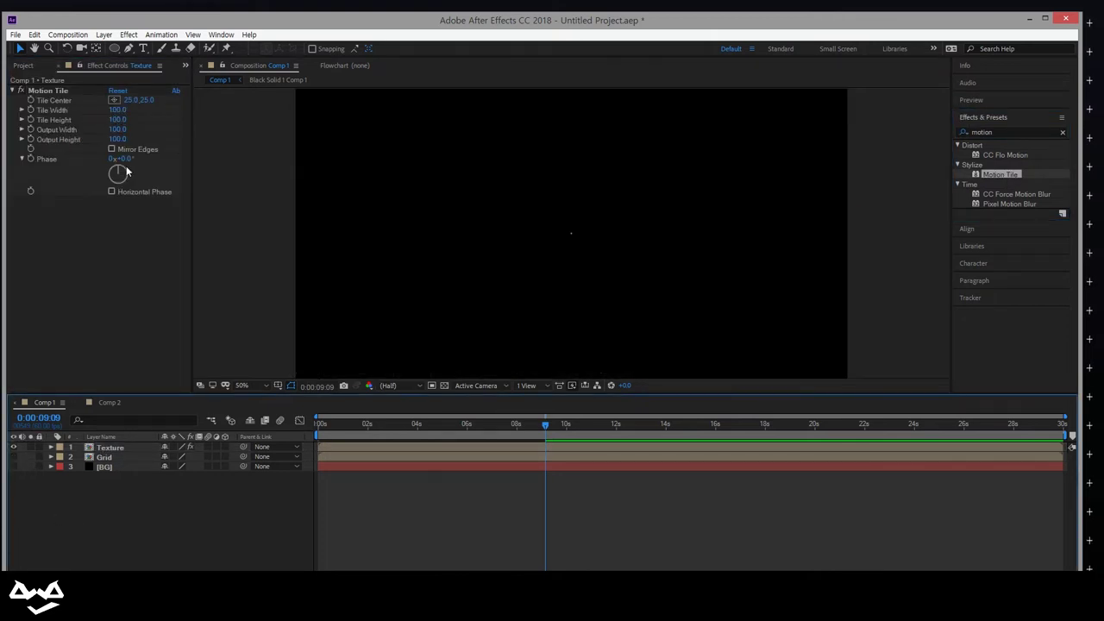
# Set Motion Tile's Output Width to 3000.
pyautogui.click(116, 130)
pyautogui.write('3000')
pyautogui.press('Return')
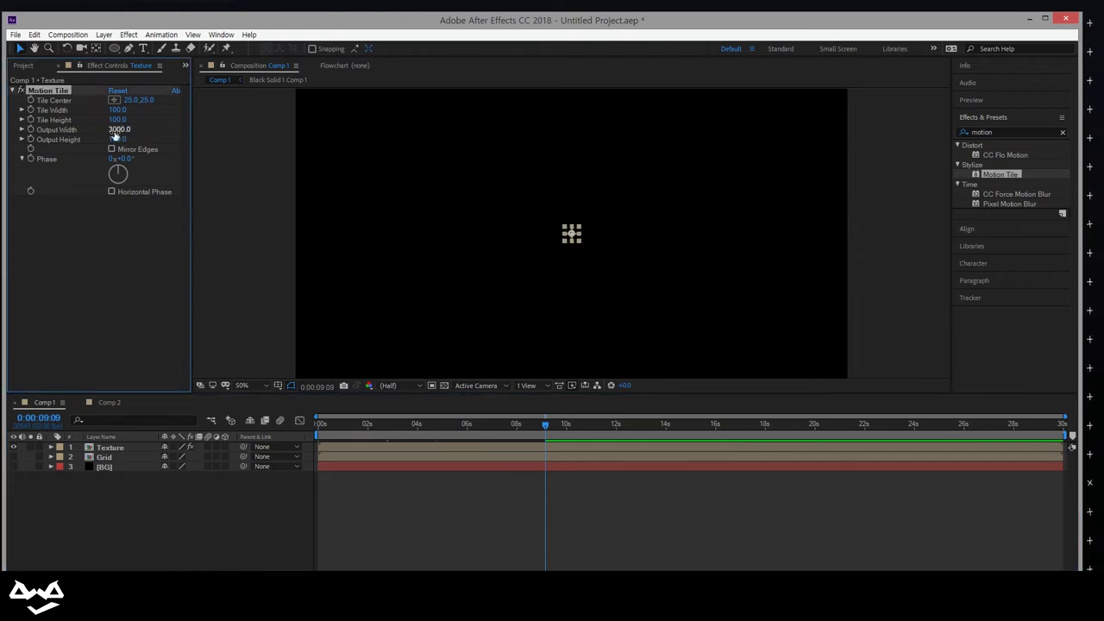
# Set Motion Tile's Tile Width to 85 and its Output Width to 3750 so the dot row spans the frame.
pyautogui.click(120, 111)
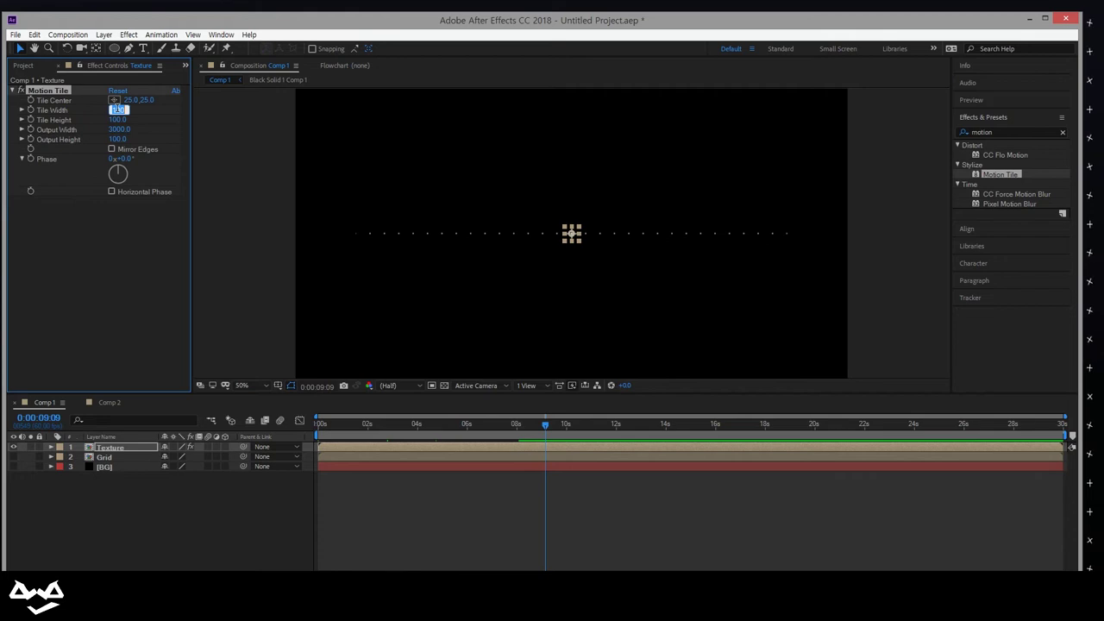
pyautogui.write('853600')
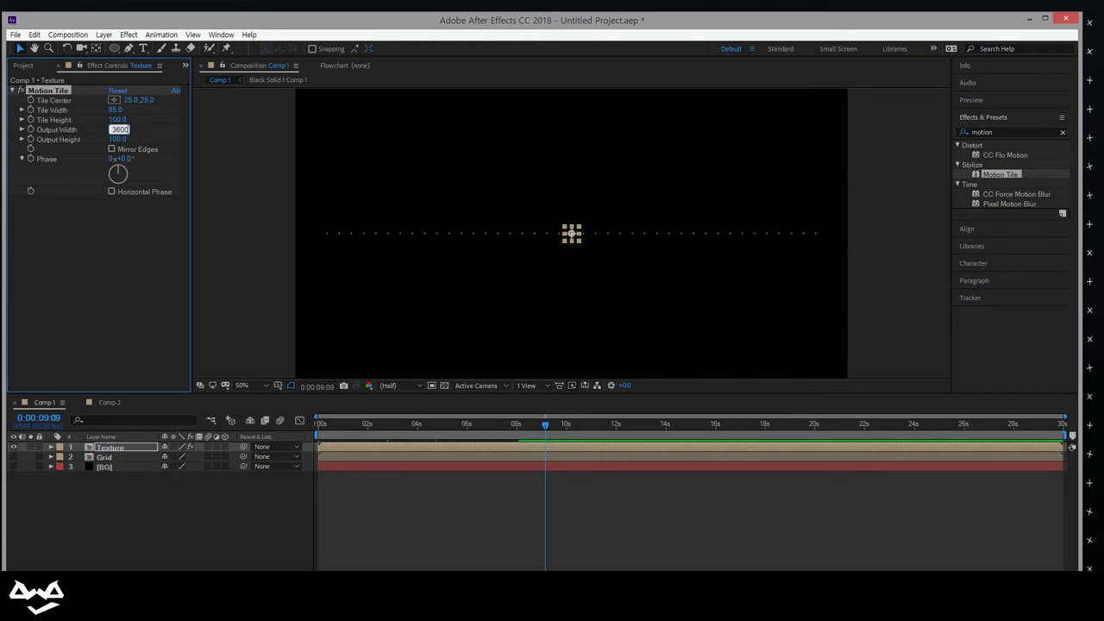
pyautogui.press('Return')
pyautogui.click(125, 130)
pyautogui.press('Return')
# Set Motion Tile's Output Height to 3000 to fill the frame with rows of dots.
pyautogui.click(117, 139)
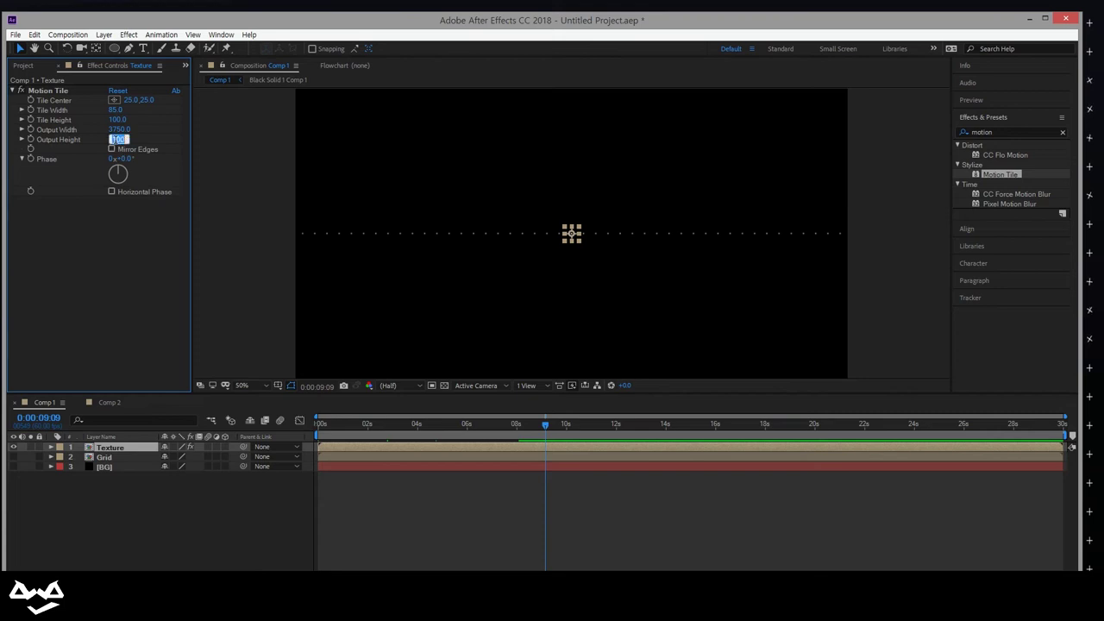
pyautogui.write('3000')
pyautogui.press('Return')
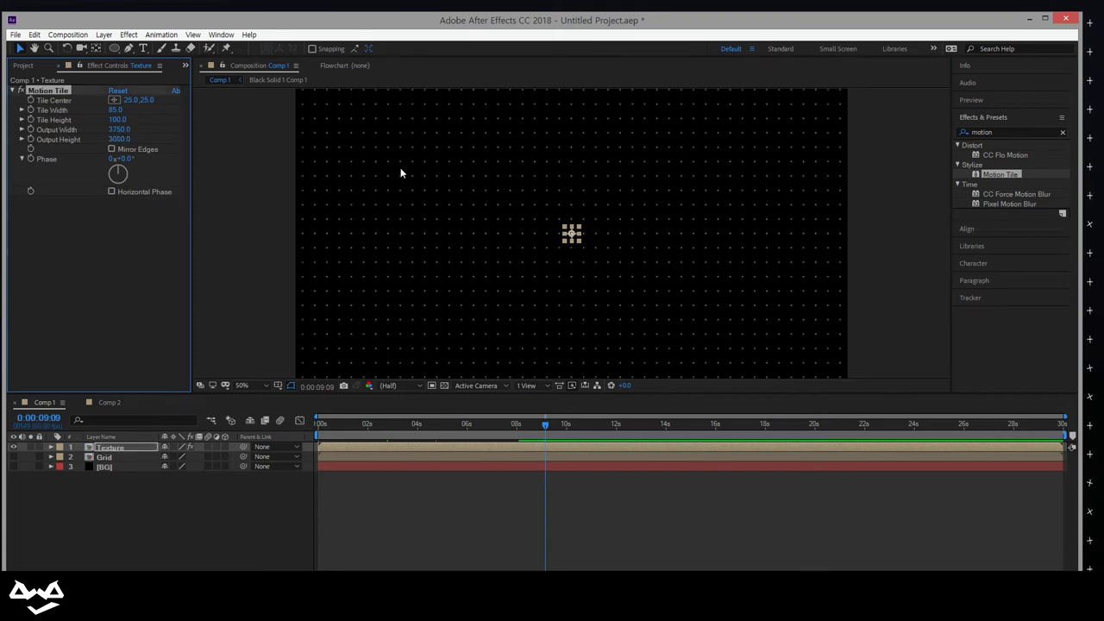
pyautogui.press(',')
pyautogui.click(703, 274)
pyautogui.press('.')
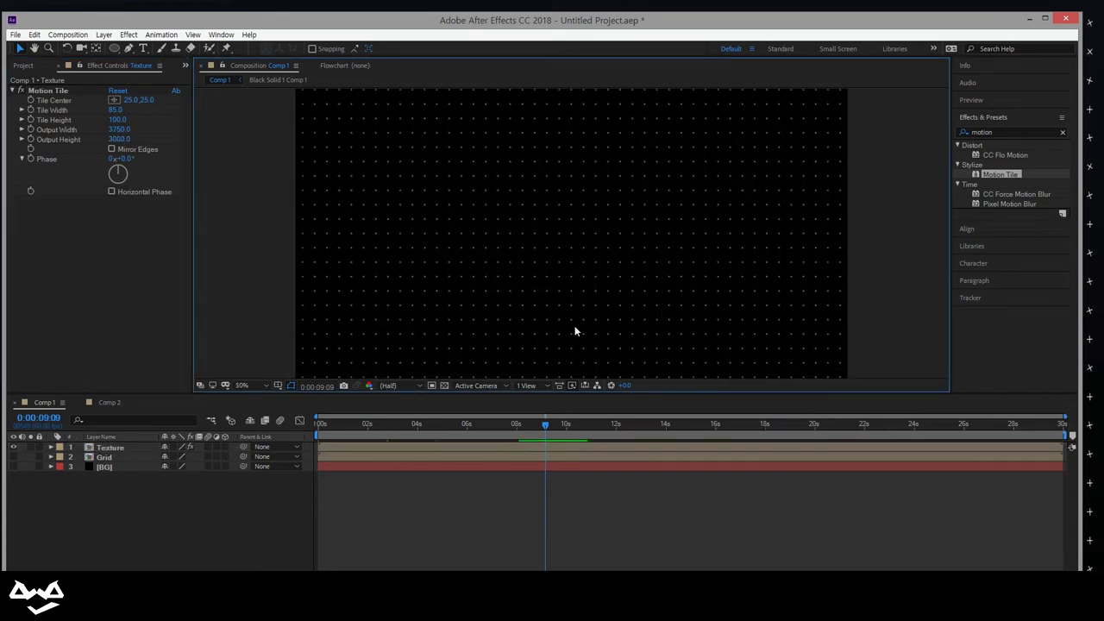
# Create an adjustment layer above the Texture layer and apply the Time Displacement effect to it.
pyautogui.rightClick(248, 460)
pyautogui.moveTo(335, 374)
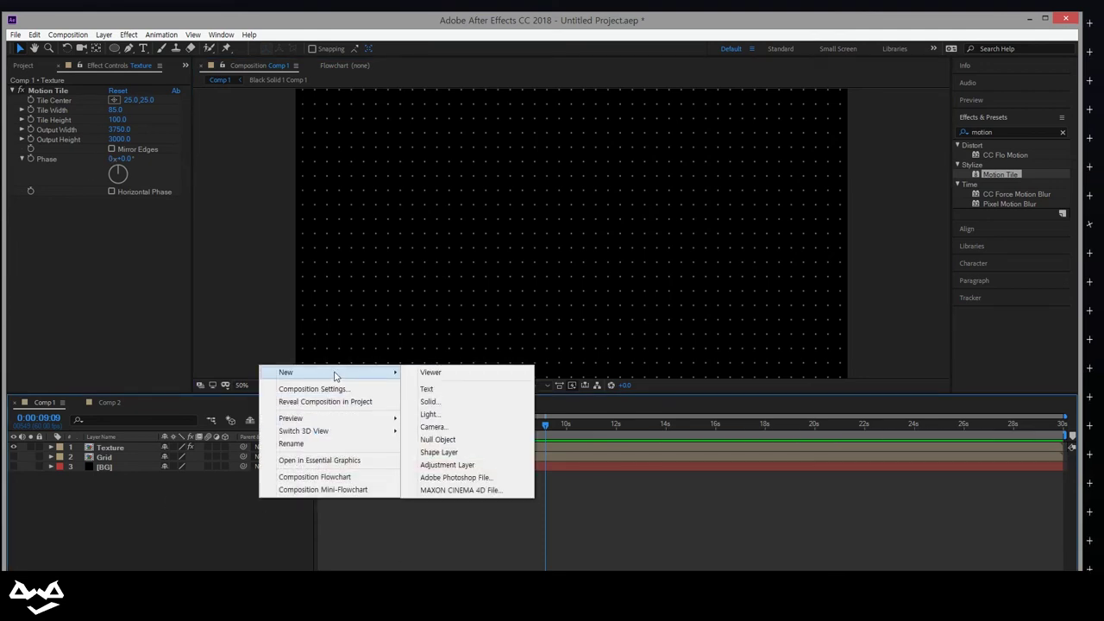
pyautogui.click(488, 466)
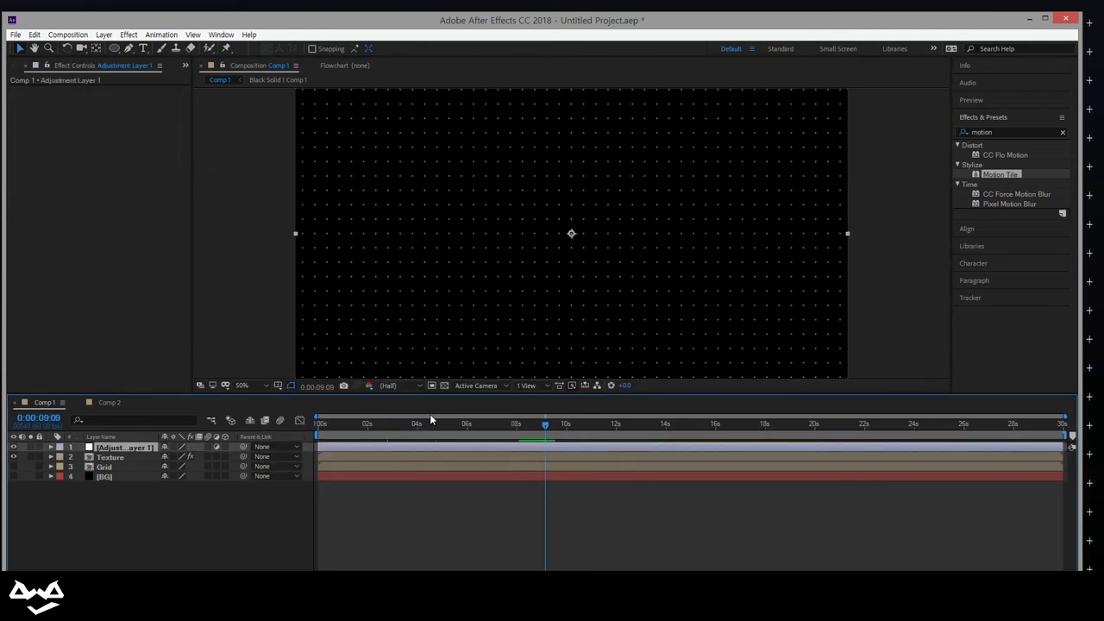
pyautogui.click(1018, 131)
pyautogui.write('t')
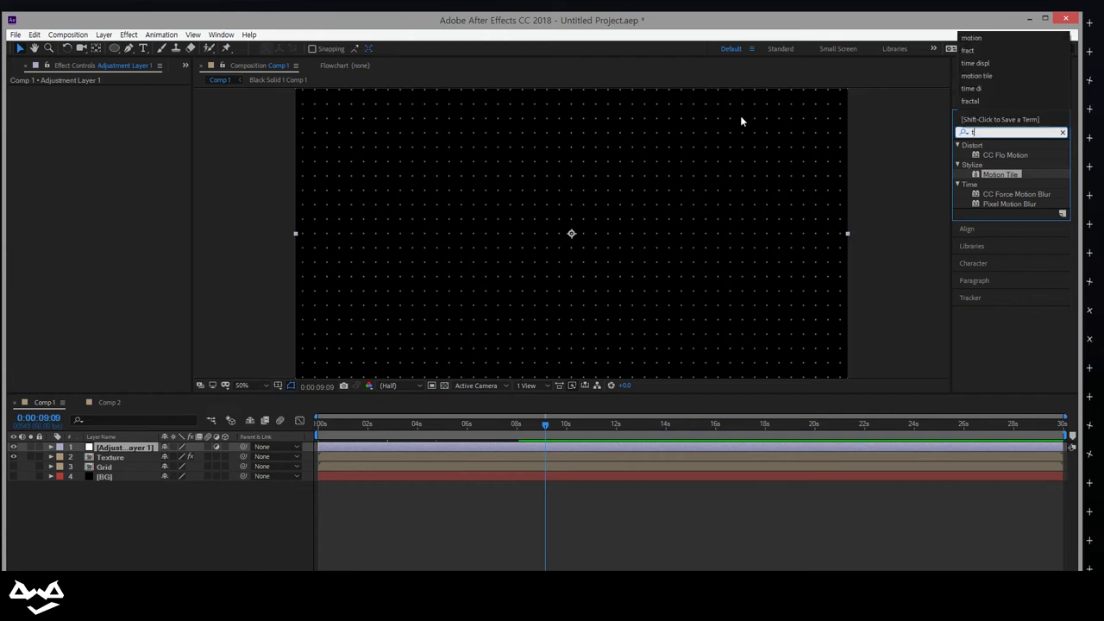
pyautogui.write('ime di')
pyautogui.moveTo(1019, 165); pyautogui.dragTo(109, 452)
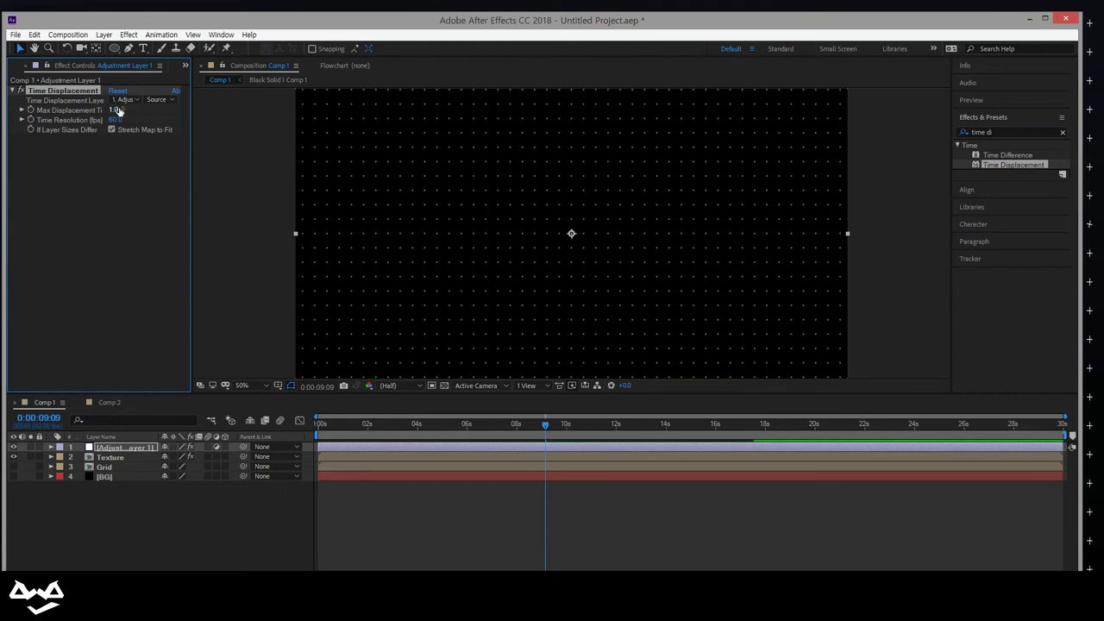
# Set the Time Displacement layer to Grid and the Max Displacement Time to 1.5.
pyautogui.click(124, 100)
pyautogui.click(134, 153)
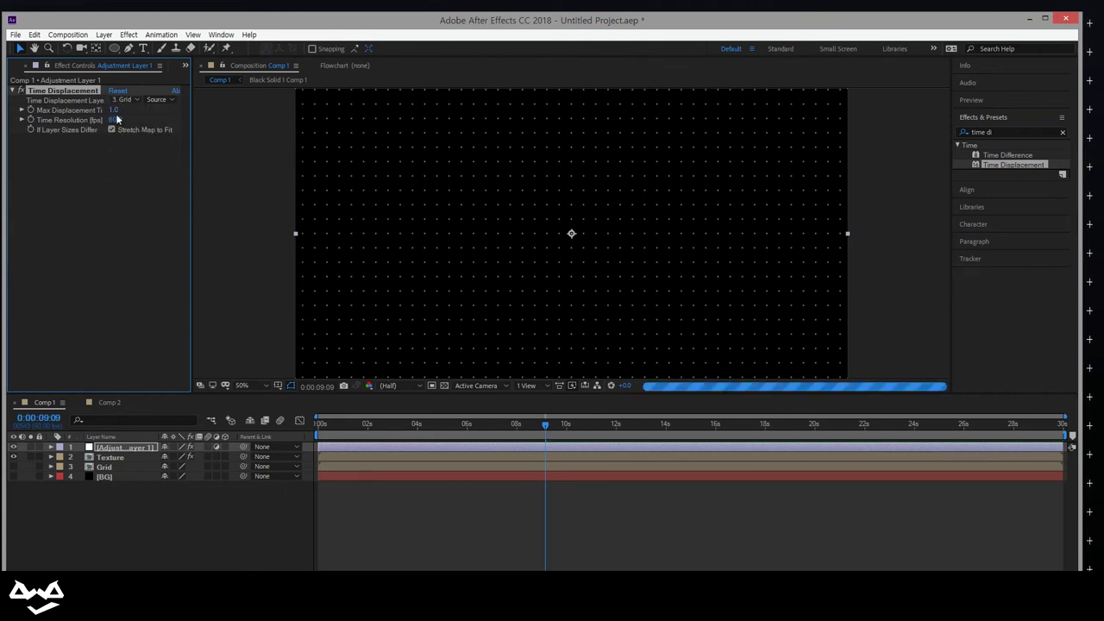
pyautogui.write('1')
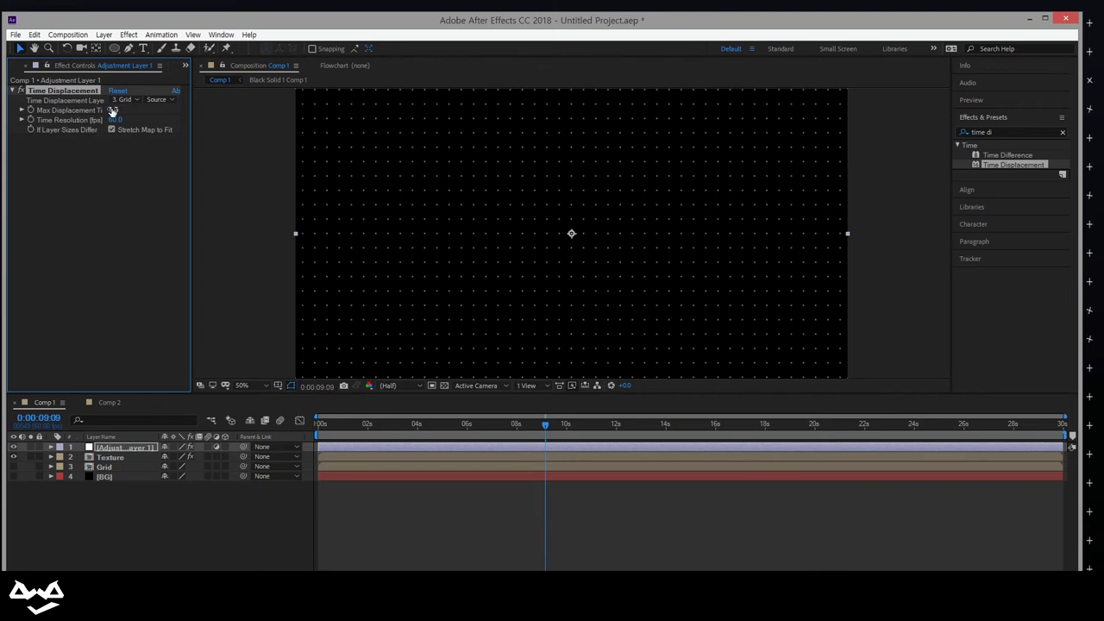
pyautogui.write('.5')
pyautogui.press('Return')
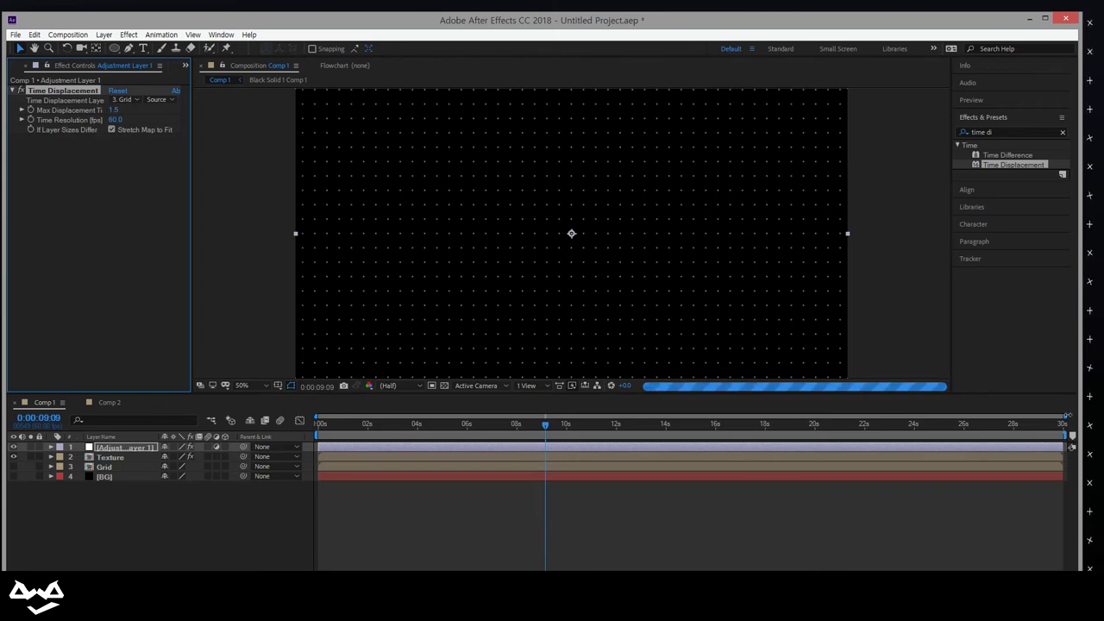
# End Comp 1's work area at about 0:00:09:09 and preview the displaced dot animation.
pyautogui.click(616, 537)
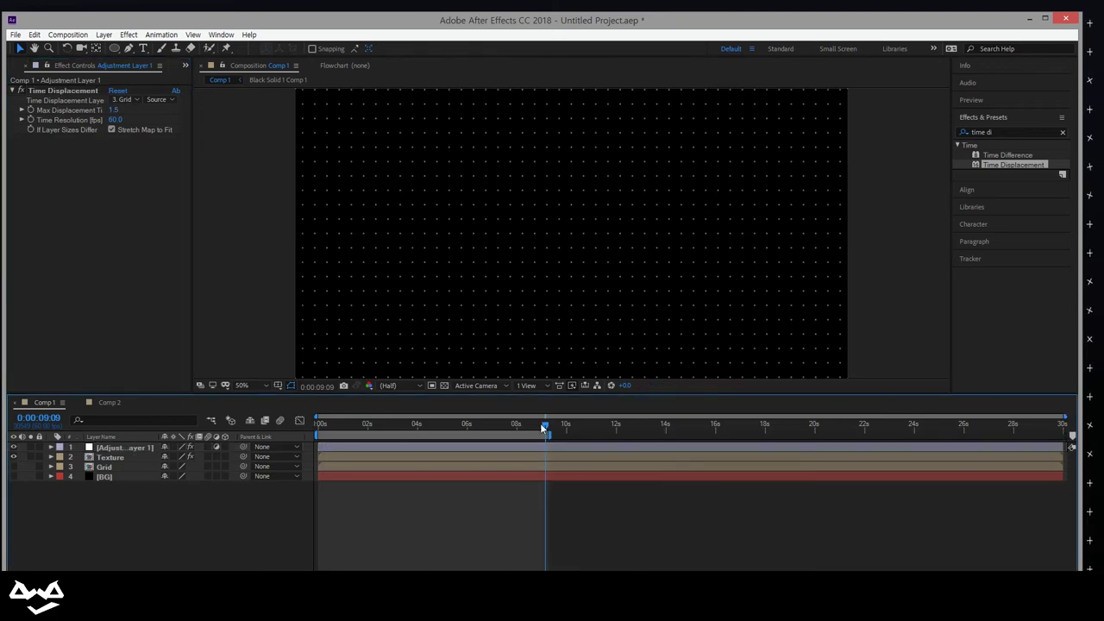
pyautogui.press('n')
pyautogui.press('space')
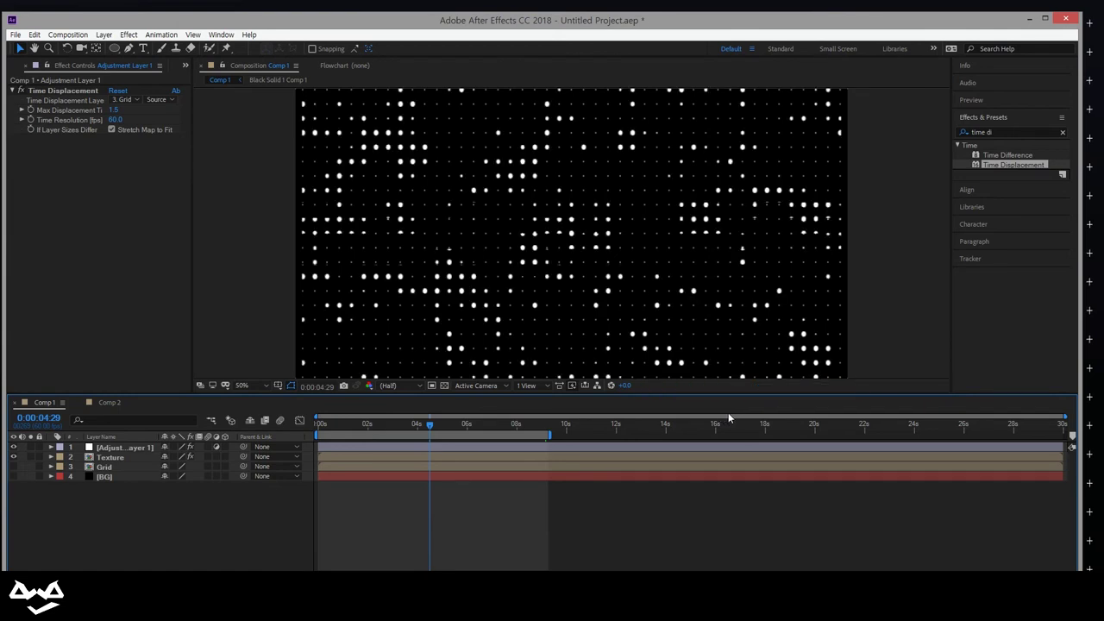
# In Comp 2, set the circle's Scale keyframe at 0:00:01:16 to 60%.
pyautogui.click(119, 468)
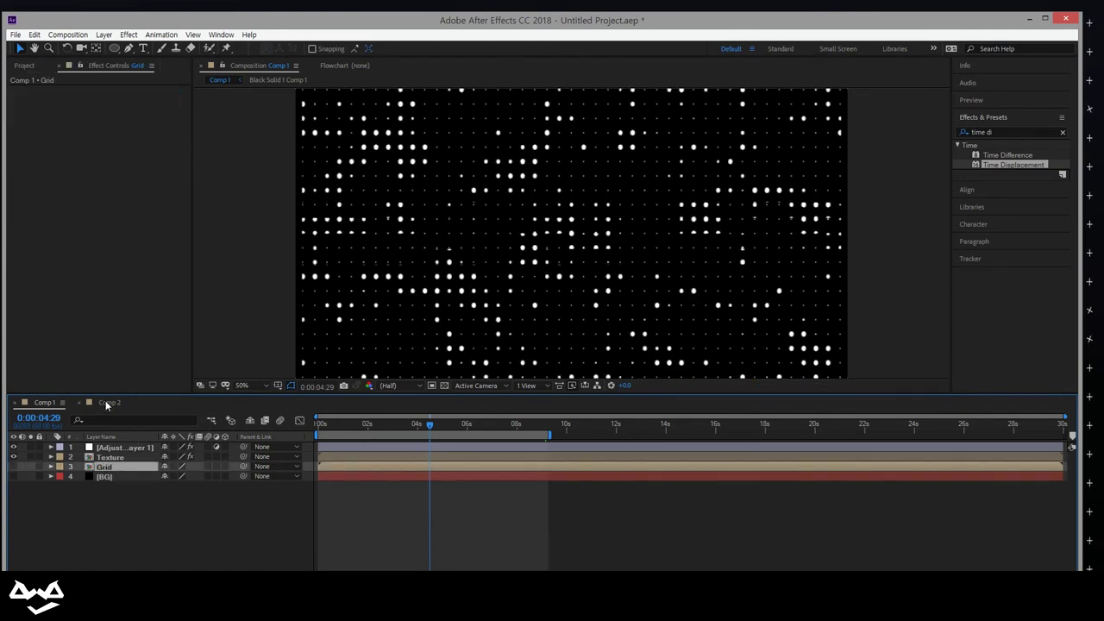
pyautogui.click(107, 403)
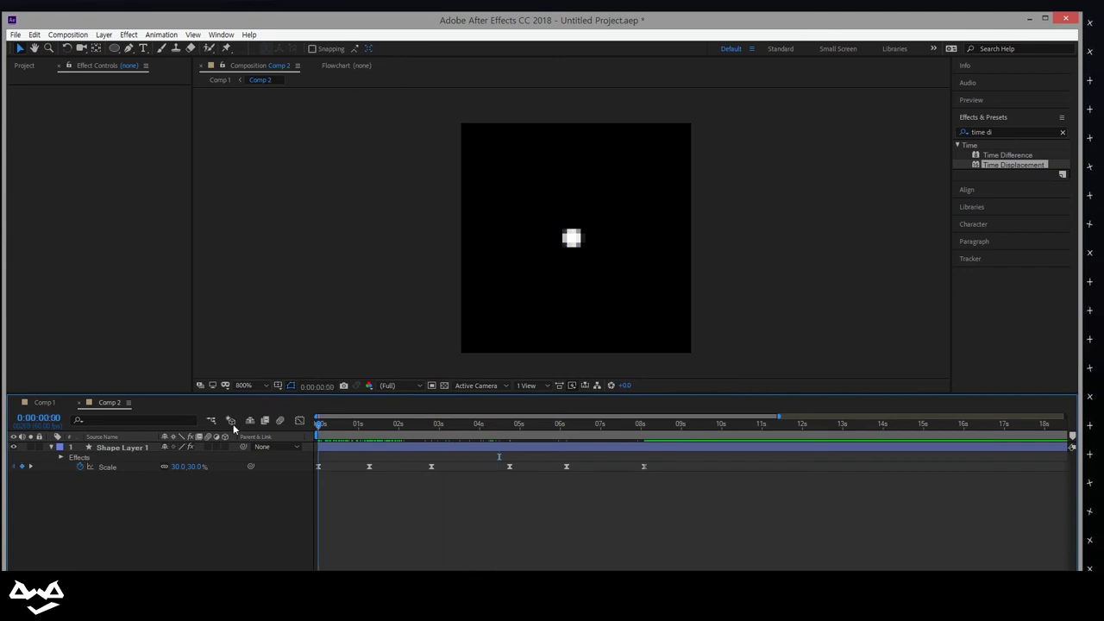
pyautogui.moveTo(324, 431); pyautogui.dragTo(369, 426)
pyautogui.click(179, 466)
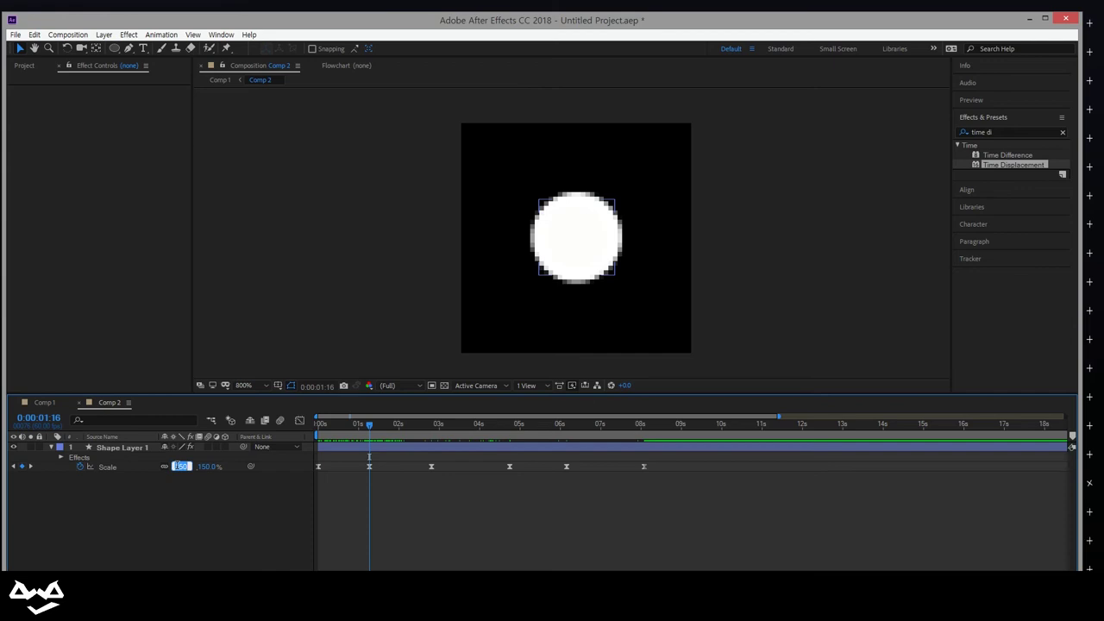
pyautogui.write('60')
pyautogui.press('Return')
# Set the circle's Scale keyframe just after 6 seconds to 60% and check the dot grid in Comp 1 at 0:00:06:05.
pyautogui.moveTo(369, 424); pyautogui.dragTo(565, 426)
pyautogui.click(199, 466)
pyautogui.write('60')
pyautogui.press('Return')
pyautogui.moveTo(568, 423); pyautogui.dragTo(634, 428)
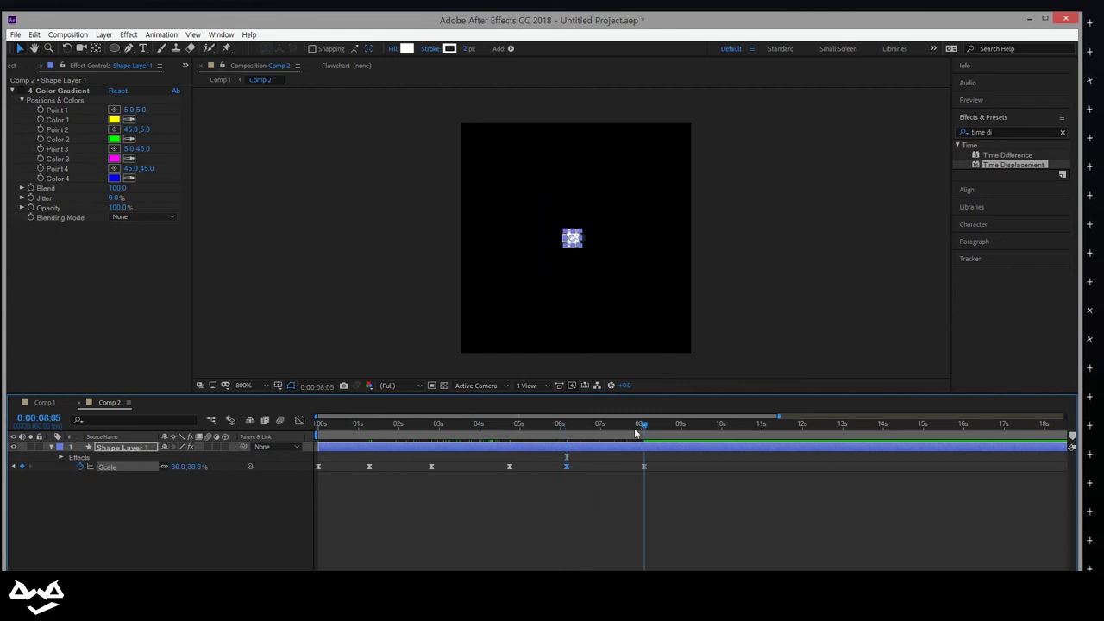
pyautogui.click(39, 401)
pyautogui.click(516, 424)
pyautogui.click(471, 427)
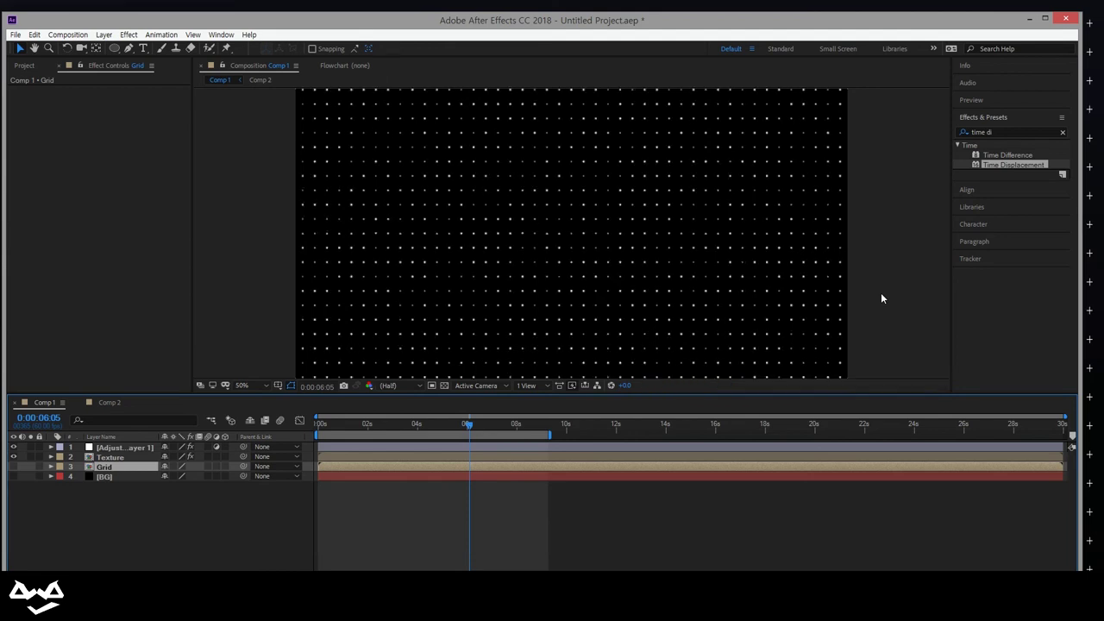
# Make the BG layer visible and apply the Gradient Ramp effect to it.
pyautogui.click(98, 507)
pyautogui.click(100, 479)
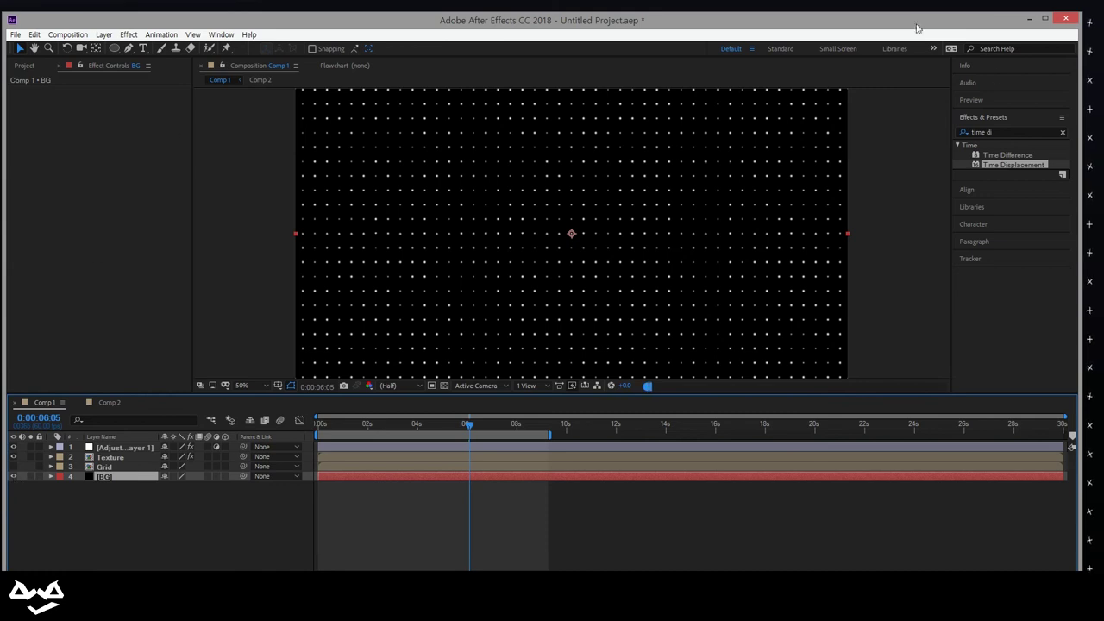
pyautogui.click(998, 132)
pyautogui.click(996, 129)
pyautogui.write('gra')
pyautogui.moveTo(1021, 166); pyautogui.dragTo(105, 480)
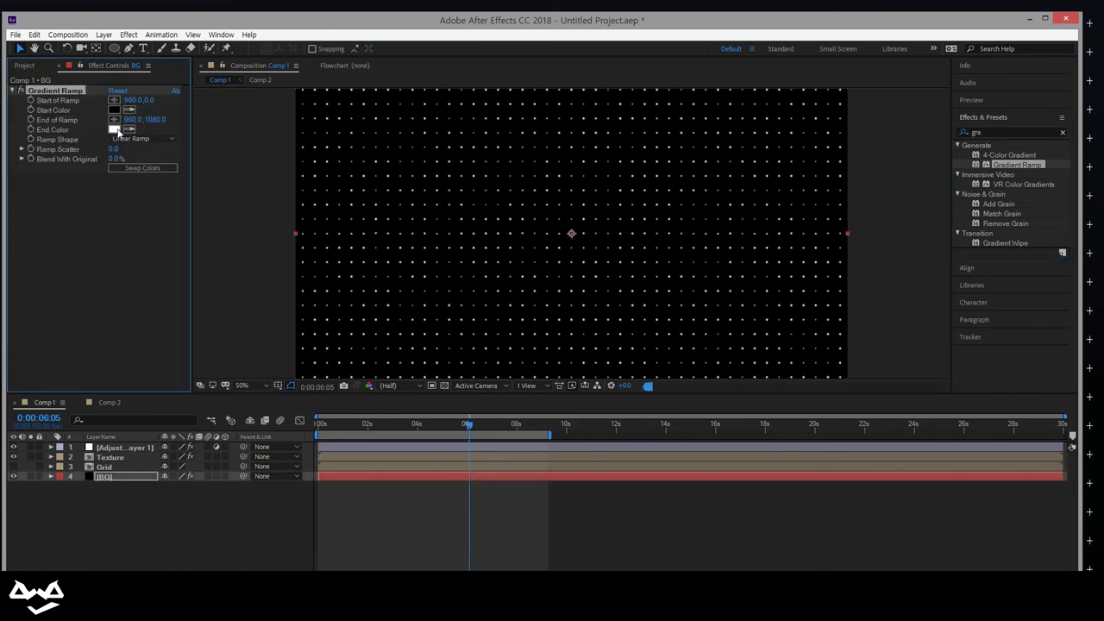
# Set the BG Gradient Ramp's End Color to black, 000000.
pyautogui.click(118, 129)
pyautogui.write('000000')
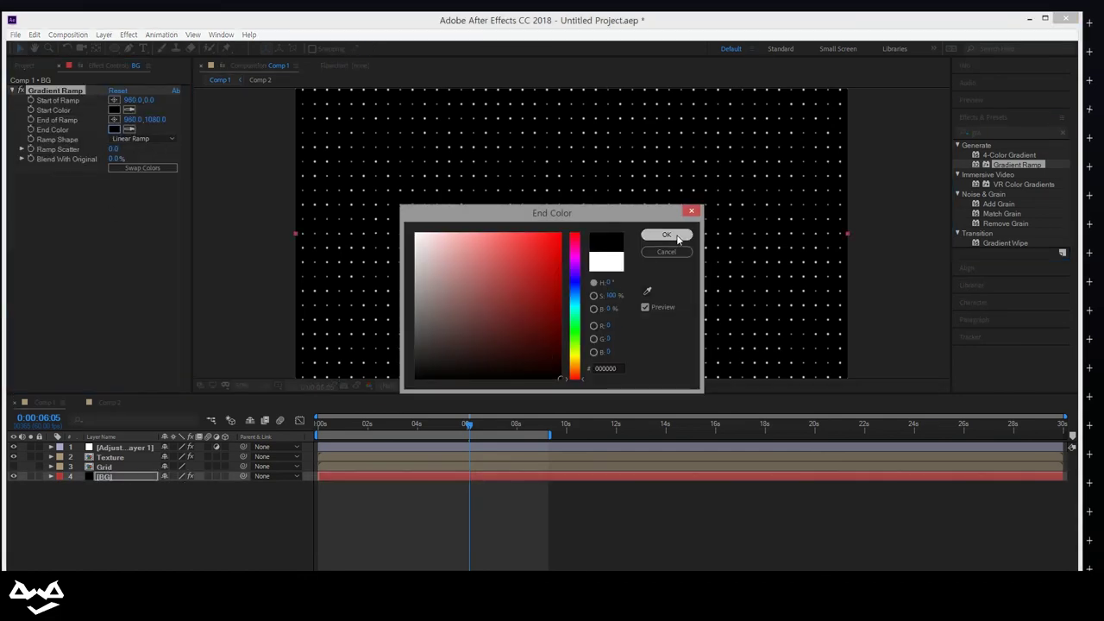
pyautogui.click(666, 235)
# Set the ramp's Start Color to a very dark red (180C0C) and move the End of Ramp point below the frame, to about 1040, 1232.
pyautogui.click(115, 110)
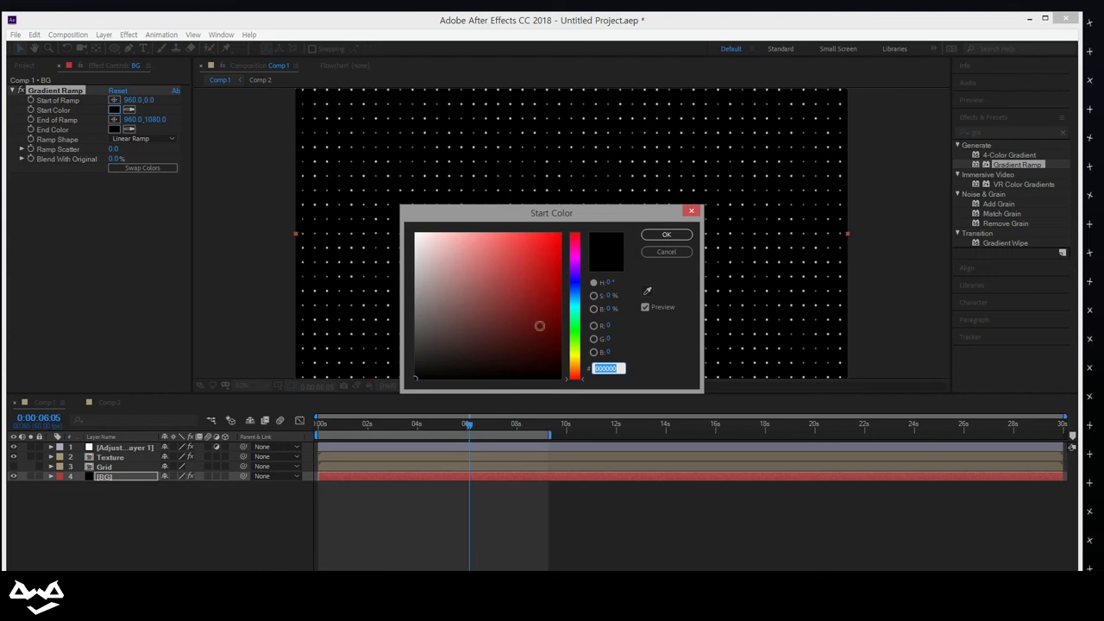
pyautogui.click(490, 365)
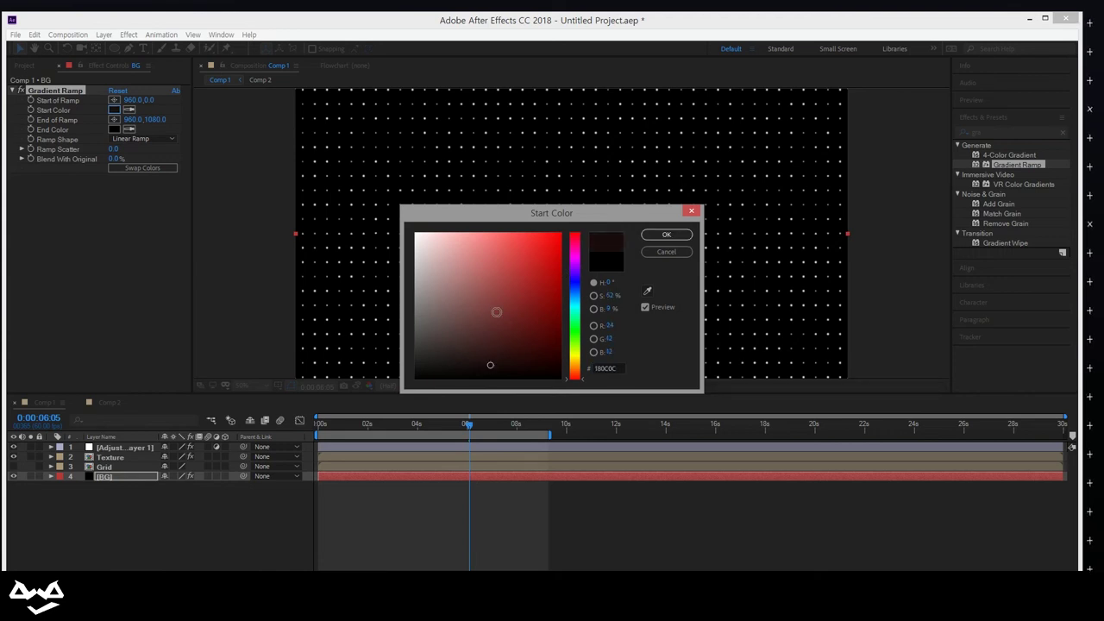
pyautogui.click(666, 234)
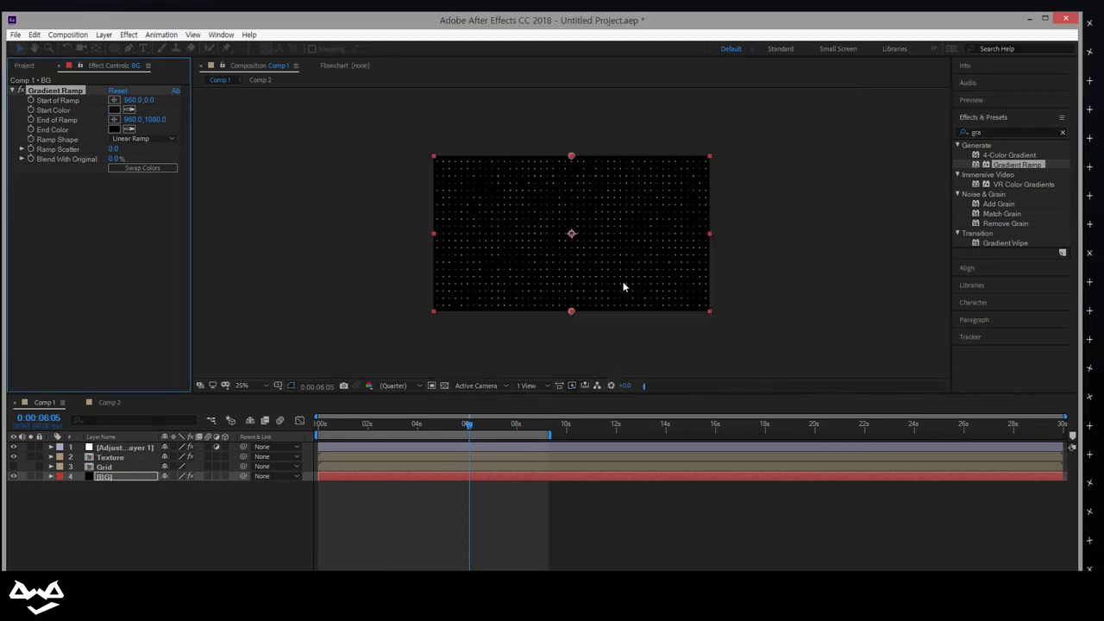
pyautogui.moveTo(570, 312); pyautogui.dragTo(569, 332)
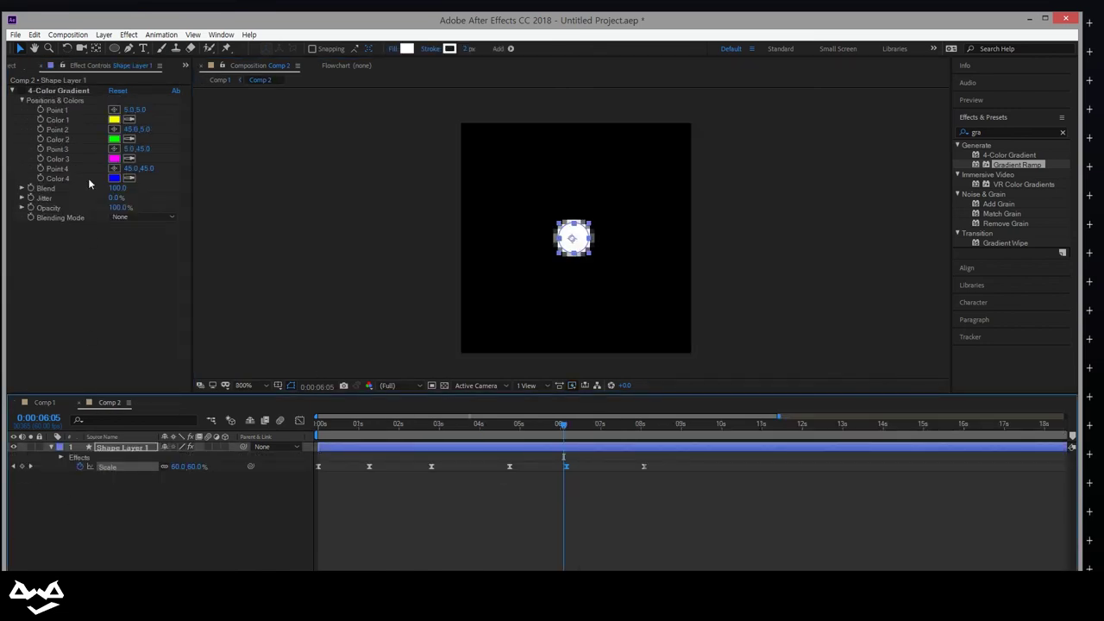
# In the Comp 2 circle's 4-Color Gradient, set Color 1 to a muted teal and Color 2 to a medium blue.
pyautogui.click(115, 120)
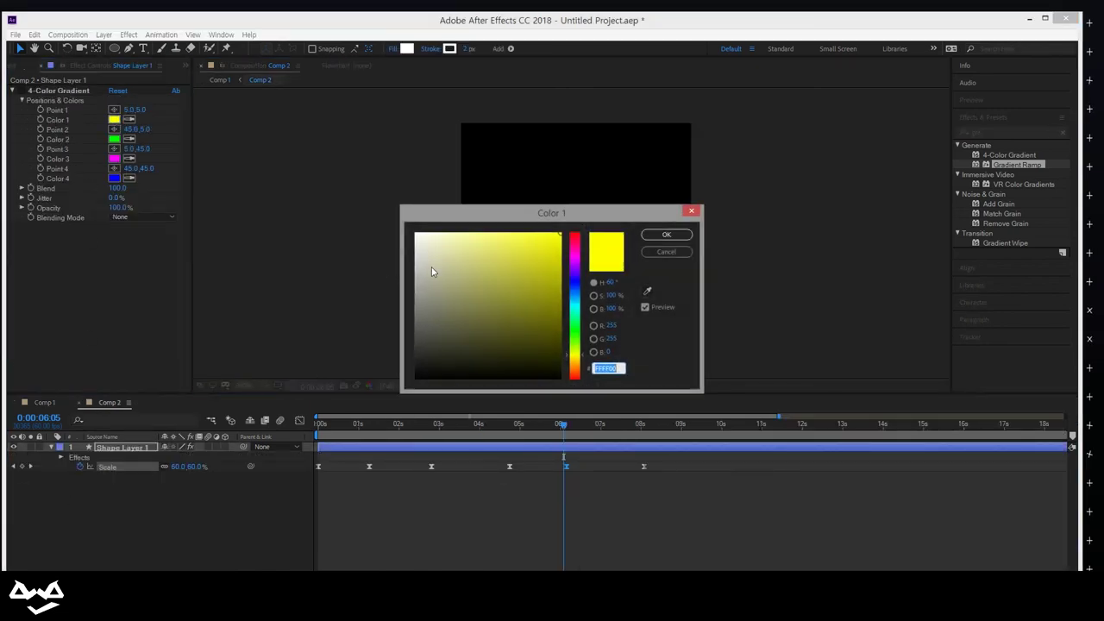
pyautogui.click(574, 310)
pyautogui.moveTo(545, 298); pyautogui.dragTo(556, 278)
pyautogui.click(660, 236)
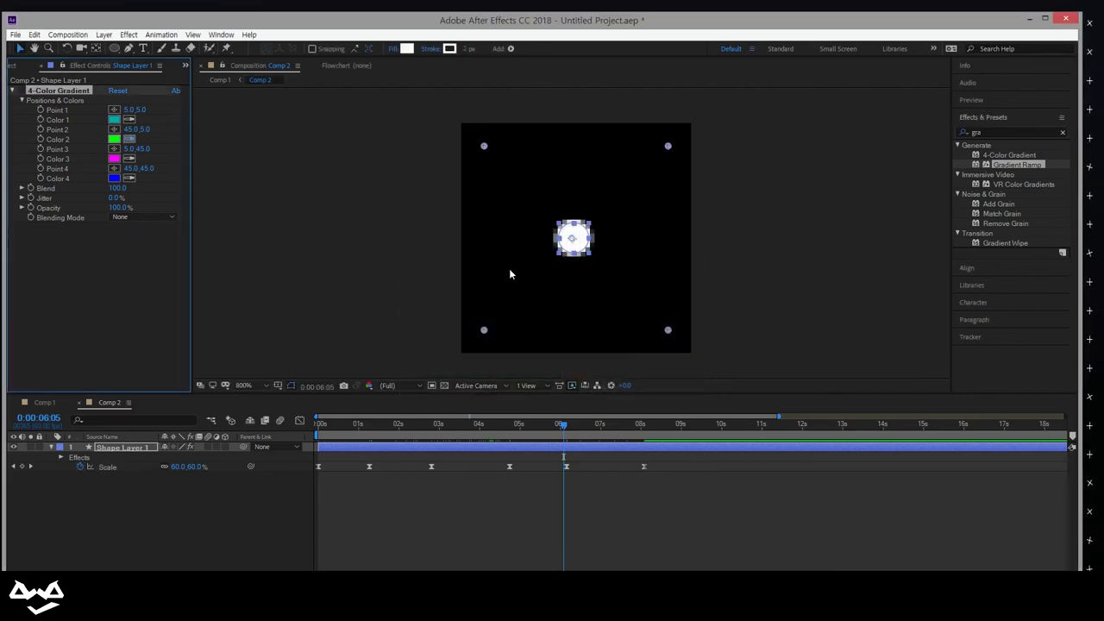
pyautogui.click(114, 139)
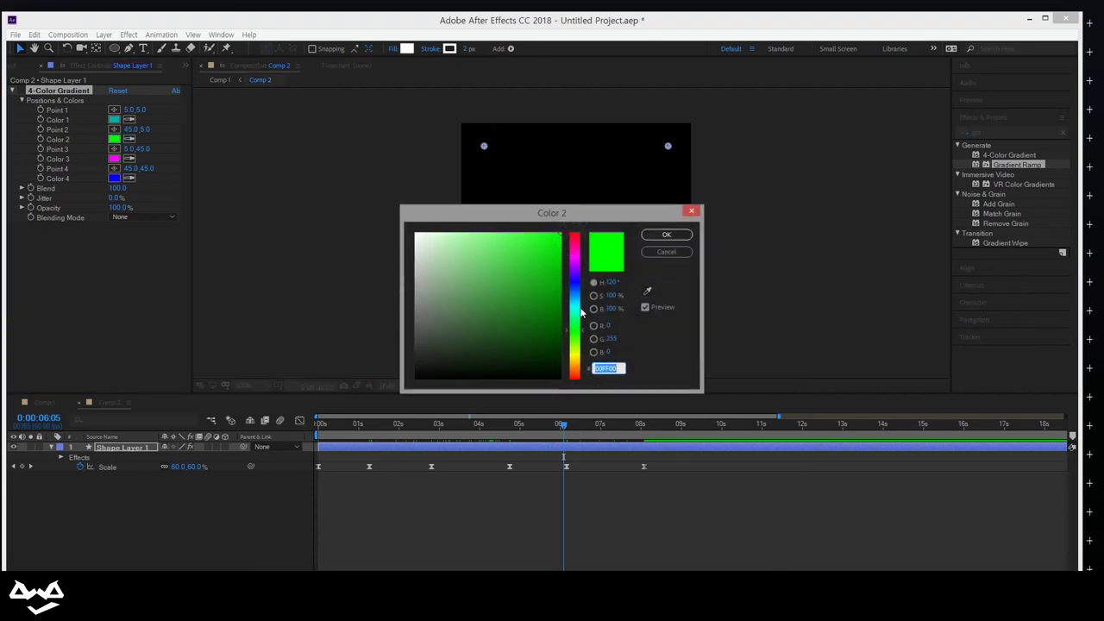
pyautogui.moveTo(574, 302); pyautogui.dragTo(574, 294)
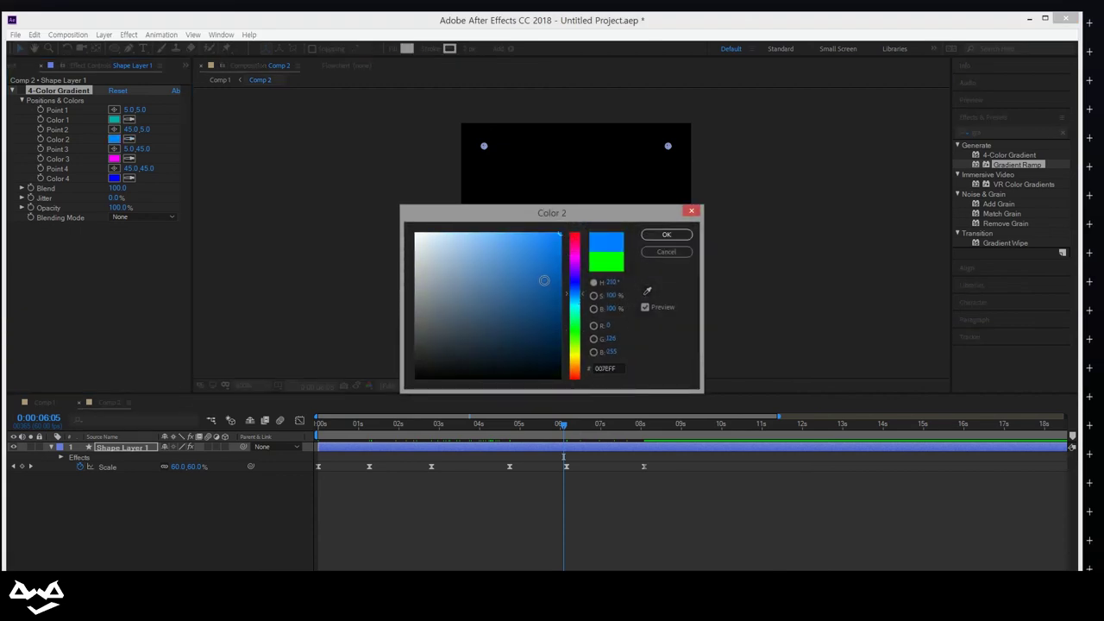
pyautogui.click(666, 234)
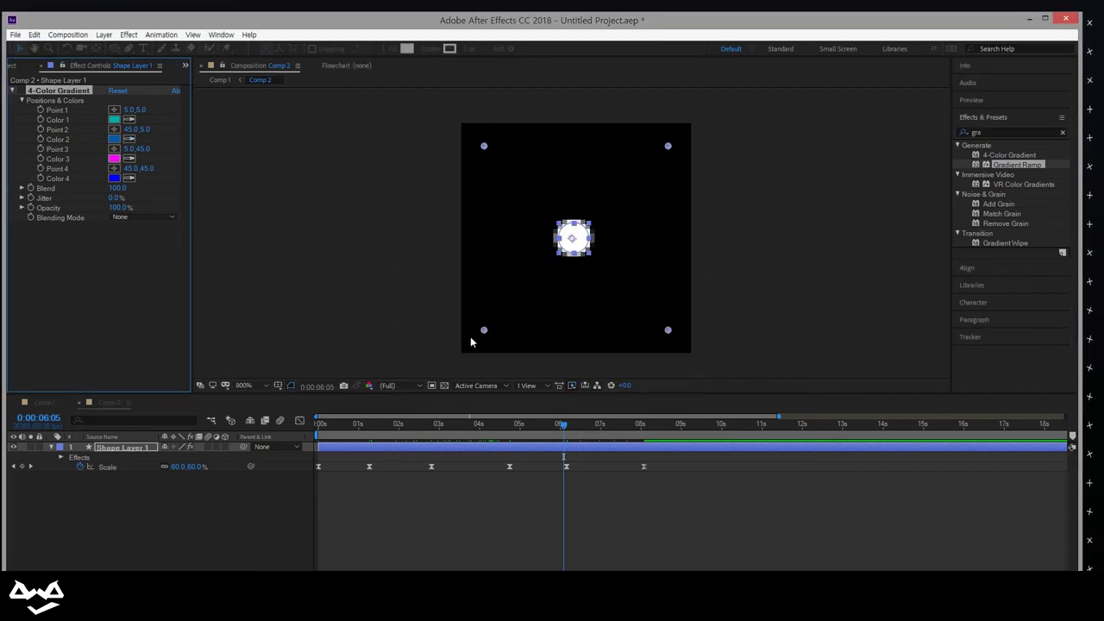
# Set the 4-Color Gradient's Color 3 to dark blue 0D1A98 and Color 4 to a deep indigo.
pyautogui.click(114, 158)
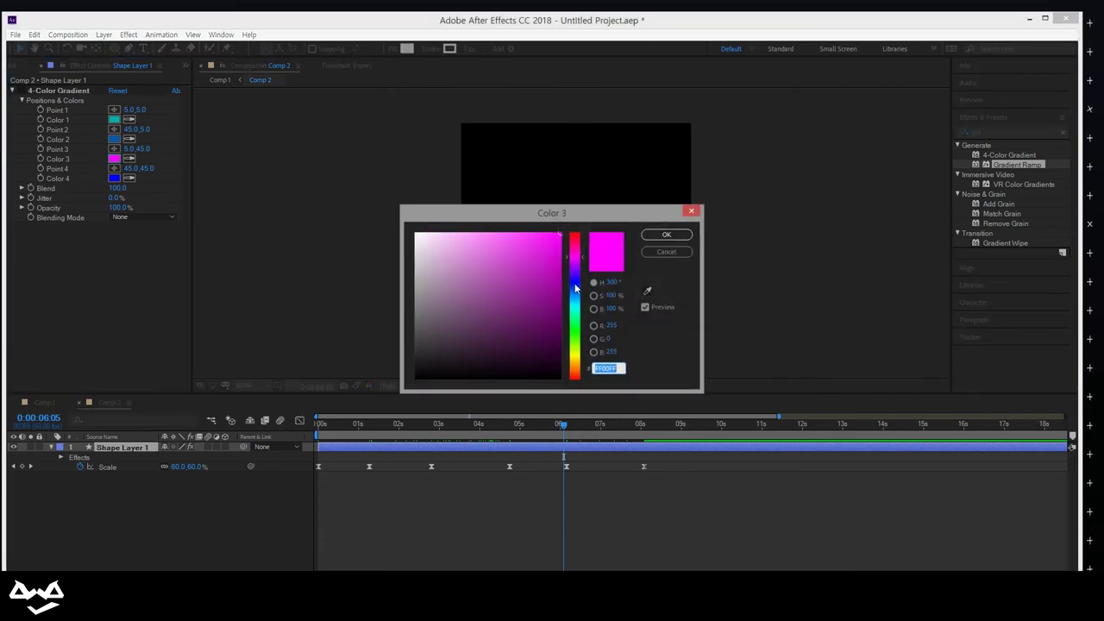
pyautogui.click(573, 286)
pyautogui.moveTo(543, 277); pyautogui.dragTo(548, 291)
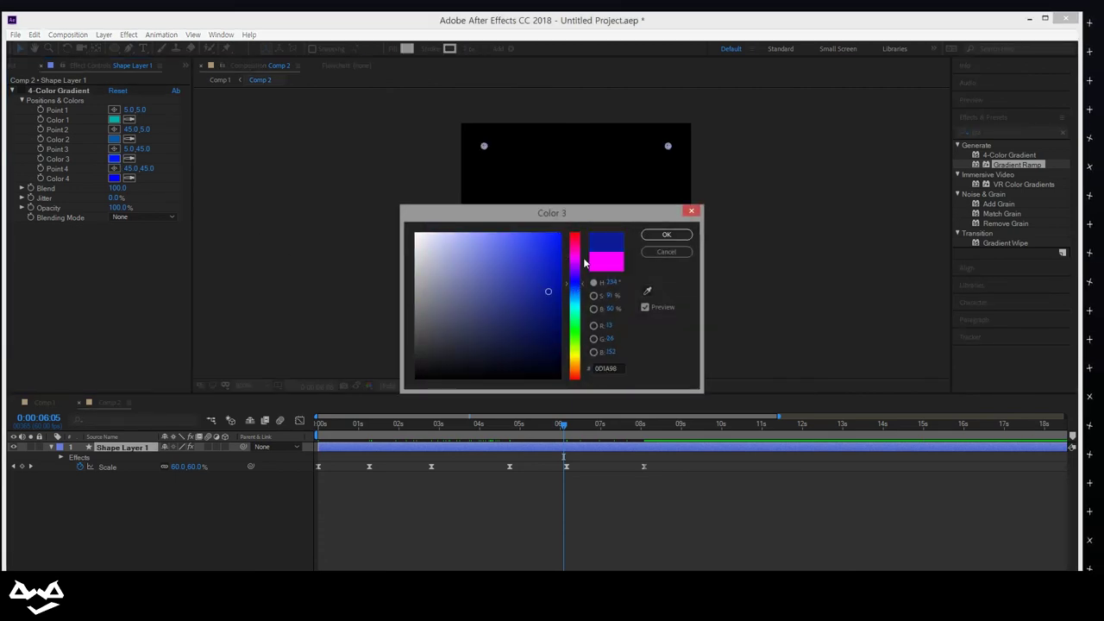
pyautogui.click(666, 234)
pyautogui.click(114, 178)
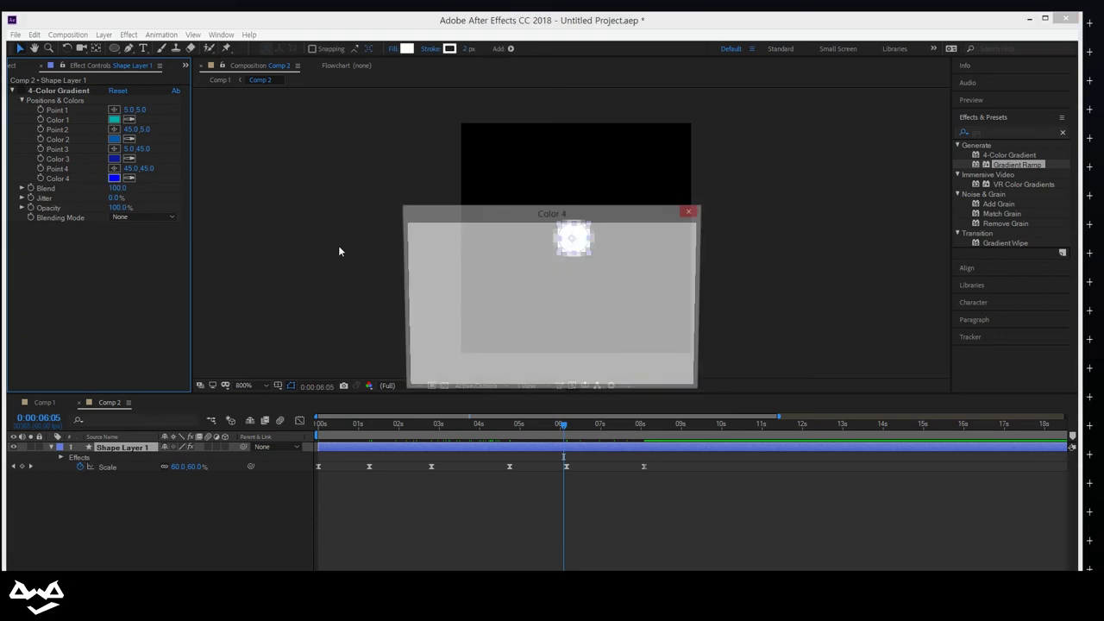
pyautogui.click(574, 275)
pyautogui.moveTo(549, 257); pyautogui.dragTo(547, 274)
pyautogui.click(665, 236)
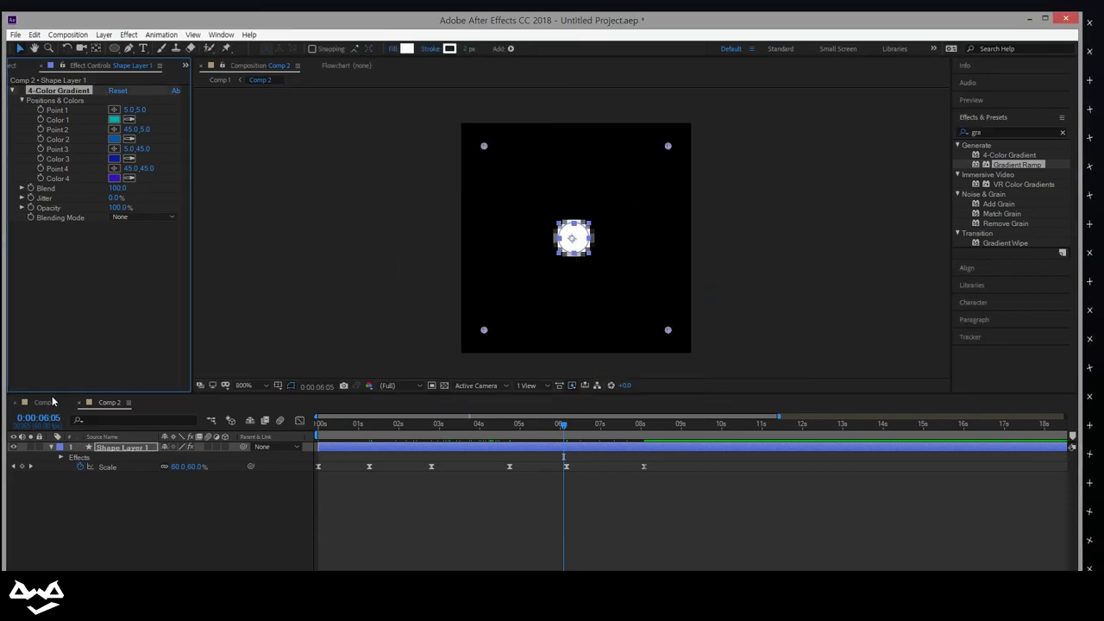
pyautogui.click(52, 398)
pyautogui.moveTo(52, 399); pyautogui.dragTo(34, 90)
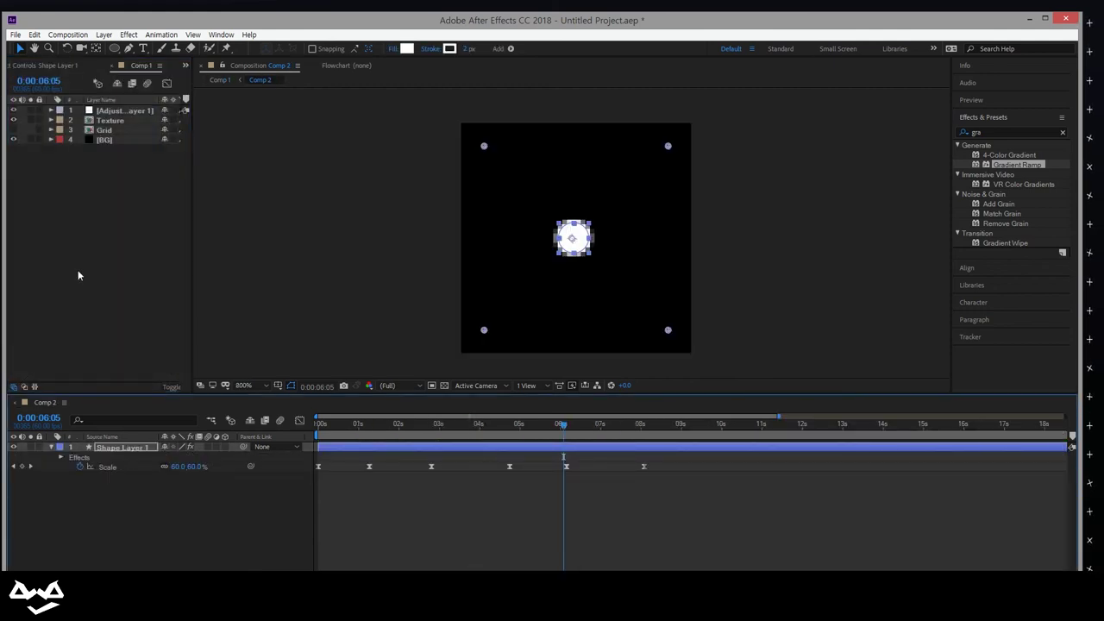
pyautogui.moveTo(129, 66); pyautogui.dragTo(49, 390)
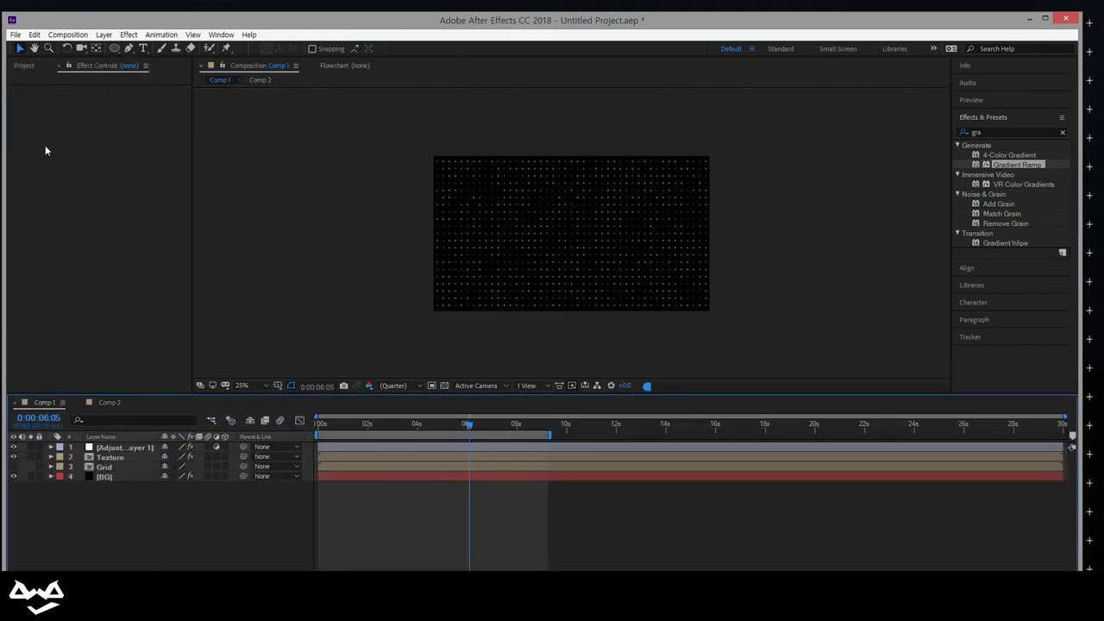
# Enable the 4-Color Gradient effect on the circle in Comp 2 and check the colored dots in Comp 1 at 0:00:02:24.
pyautogui.click(24, 64)
pyautogui.click(108, 403)
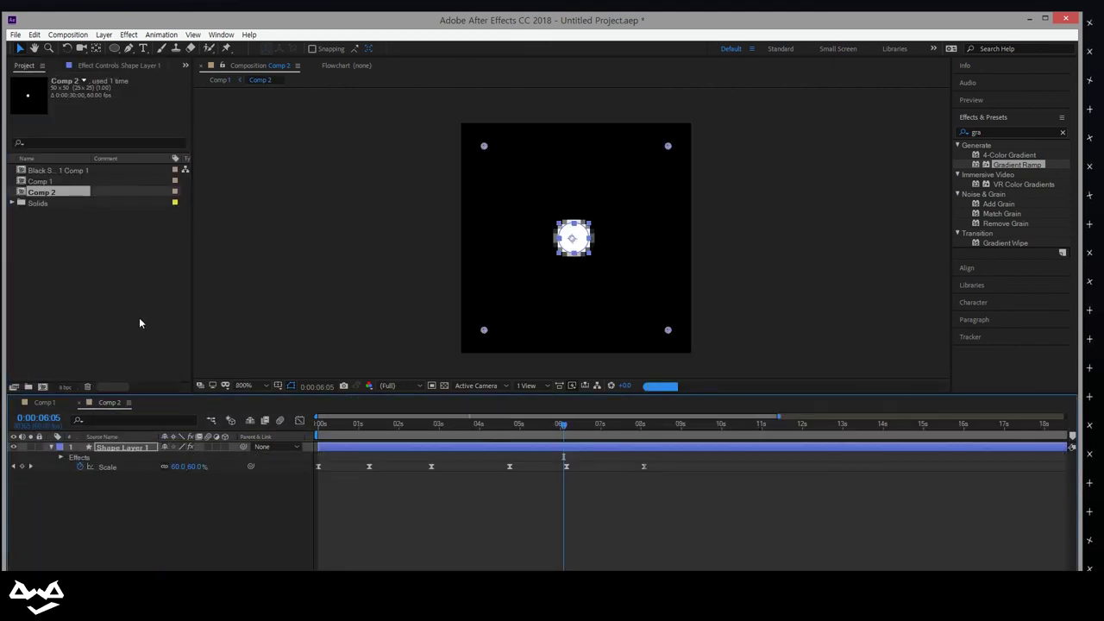
pyautogui.click(91, 66)
pyautogui.click(21, 91)
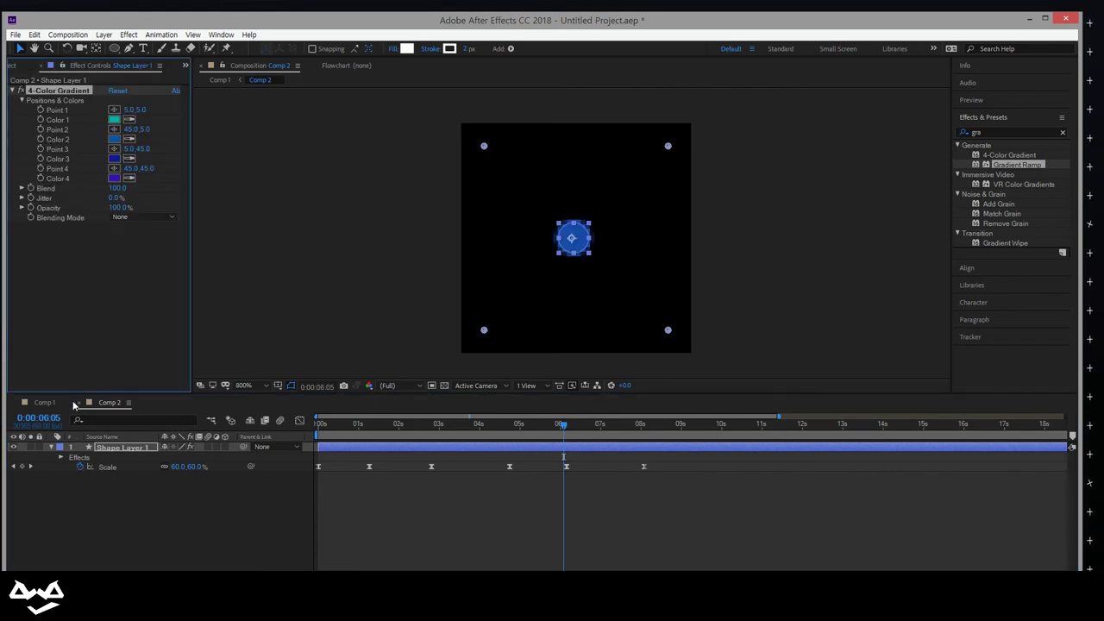
pyautogui.click(35, 403)
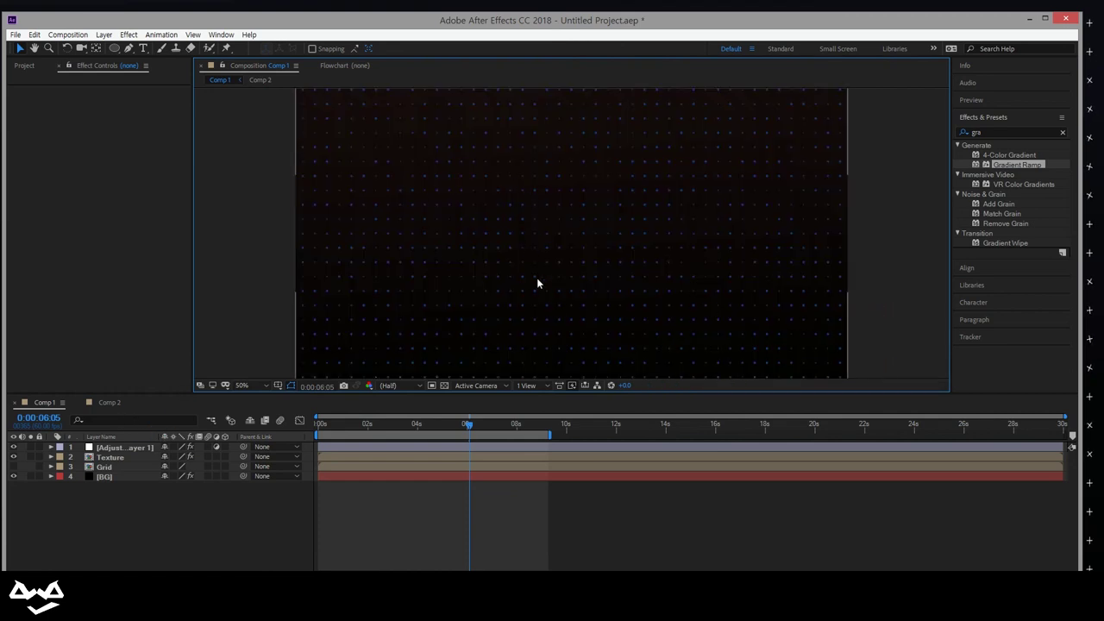
pyautogui.moveTo(468, 423); pyautogui.dragTo(377, 426)
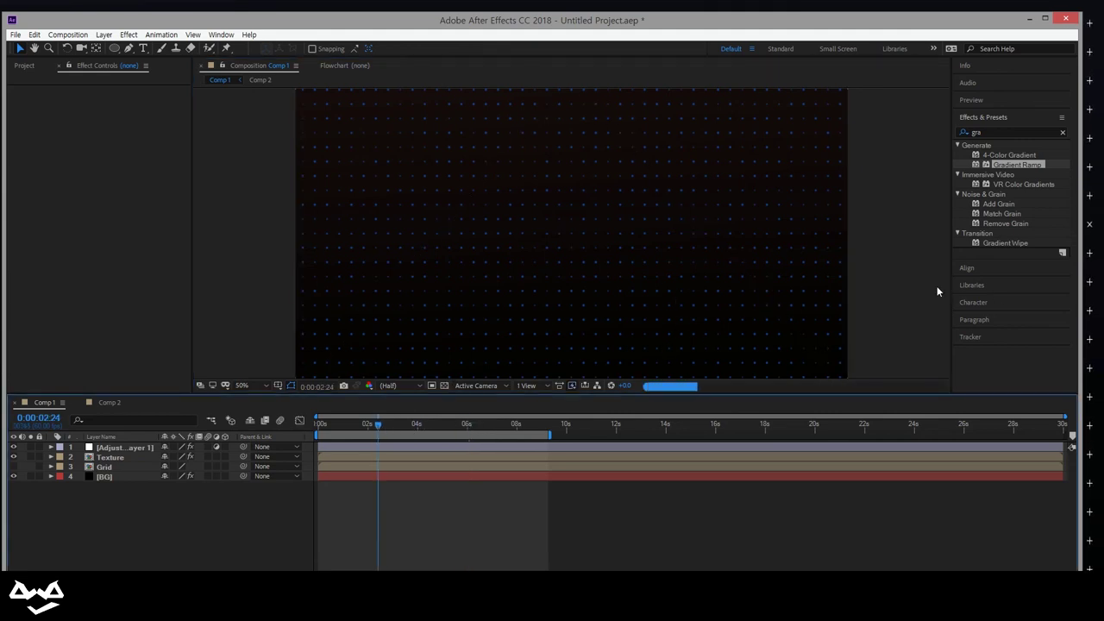
# Change the BG layer's Gradient Ramp Start Color to a very dark teal.
pyautogui.click(116, 477)
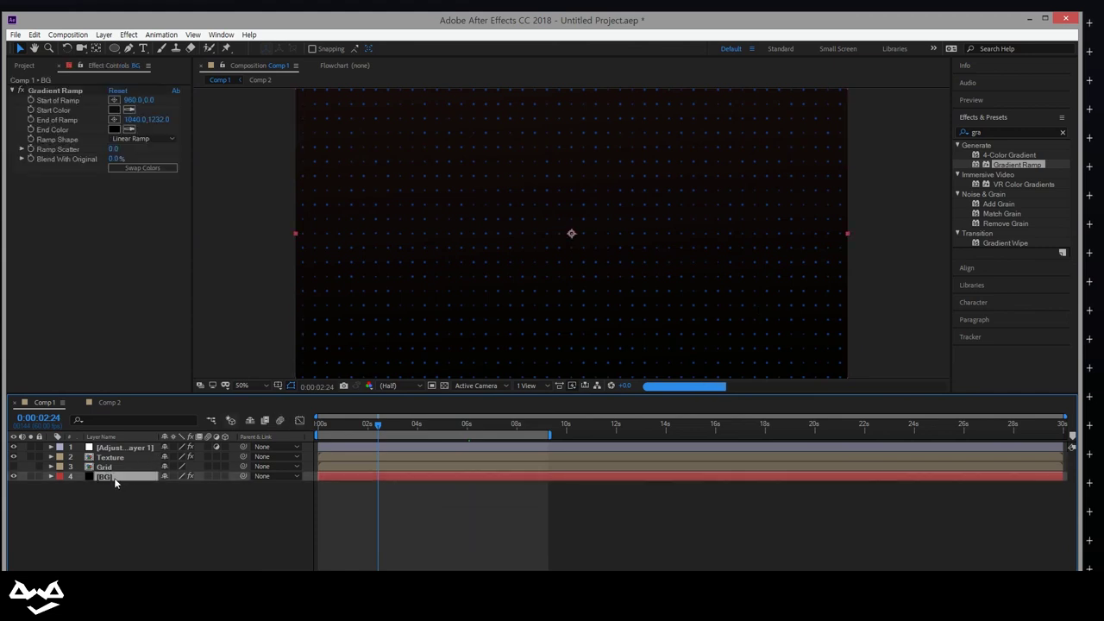
pyautogui.click(115, 111)
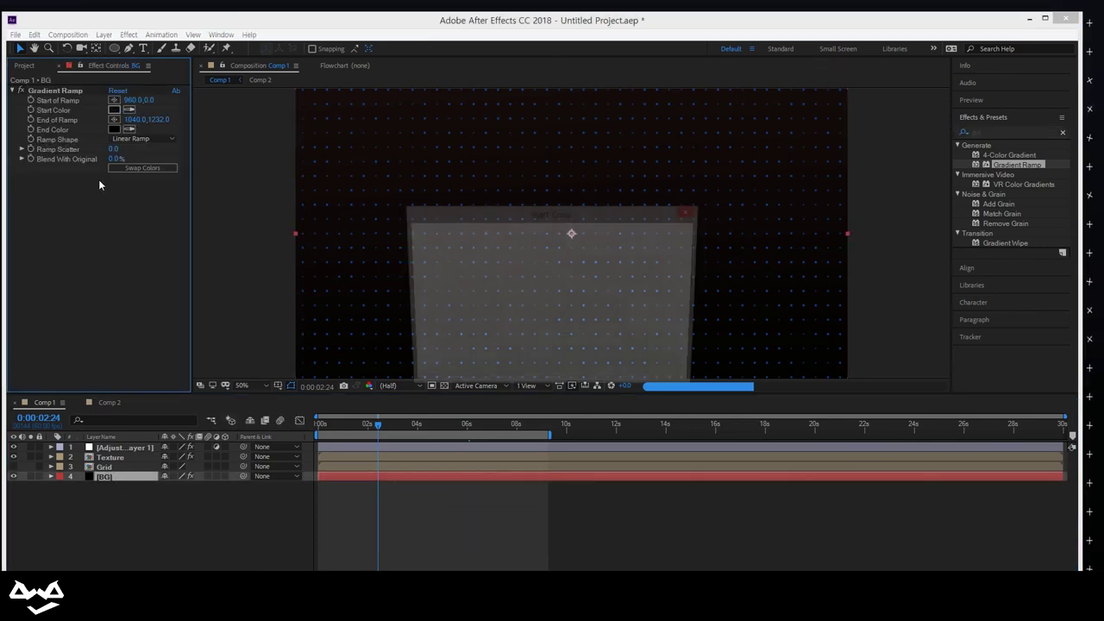
pyautogui.click(577, 308)
pyautogui.click(520, 360)
pyautogui.click(478, 366)
pyautogui.click(666, 234)
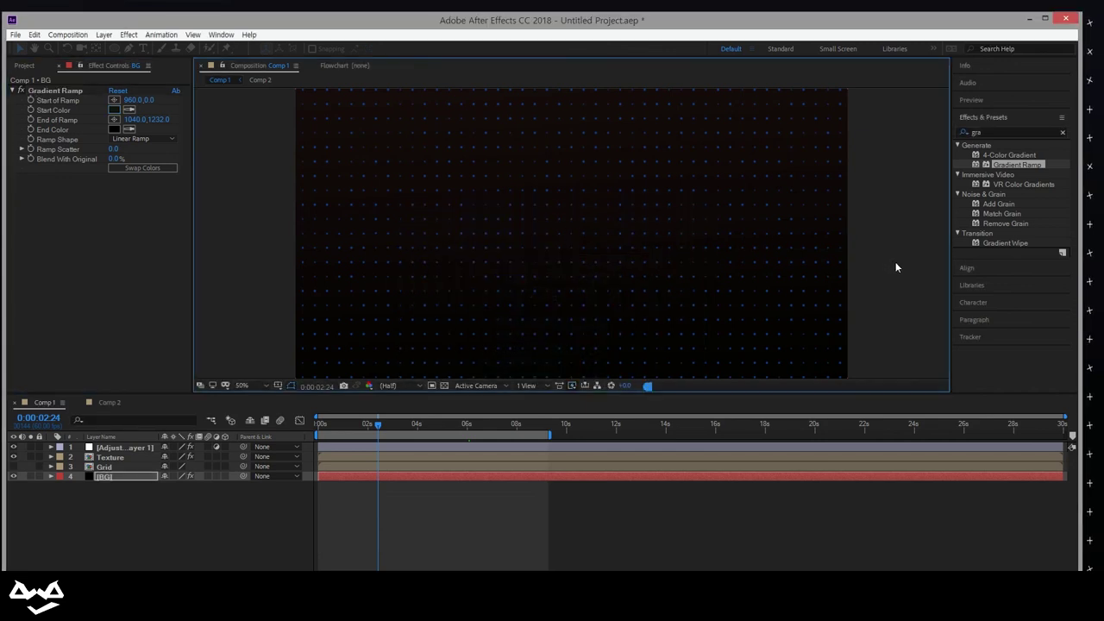